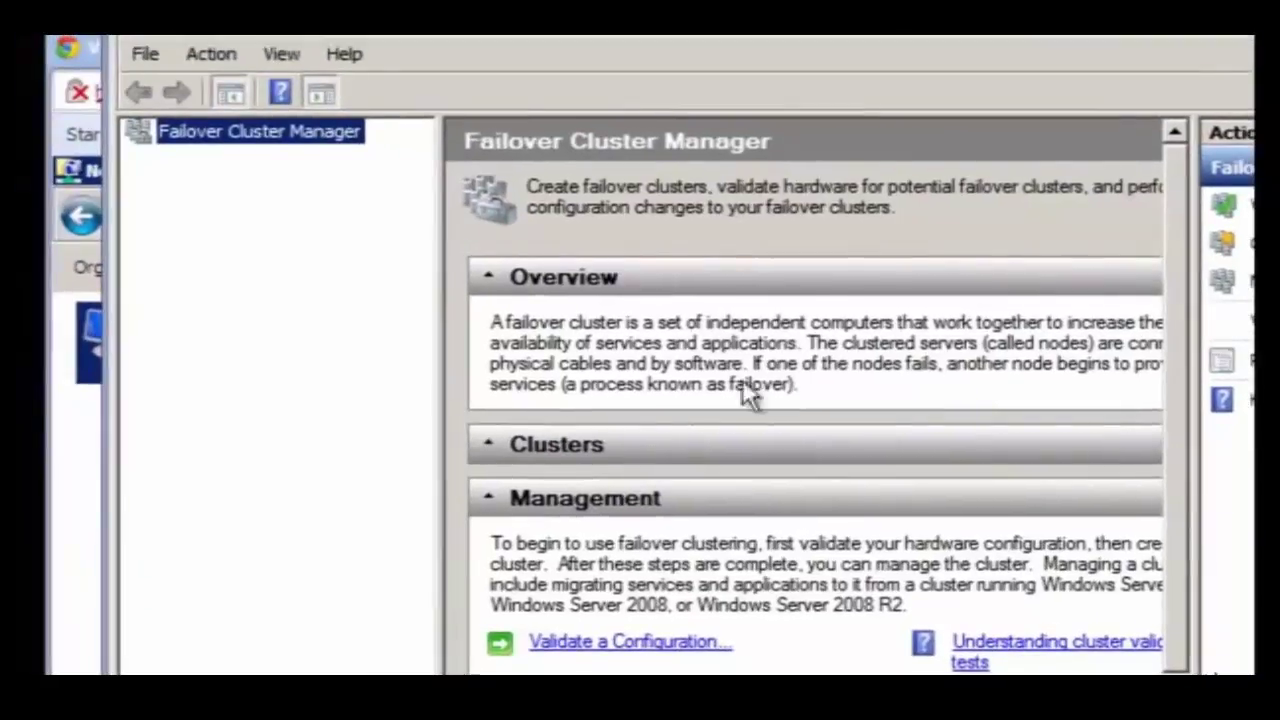
Start validating a configuration and add the servers sql-srv-04 and sql-srv-05 to the selected servers.
right_click(164, 104)
left_click(188, 116)
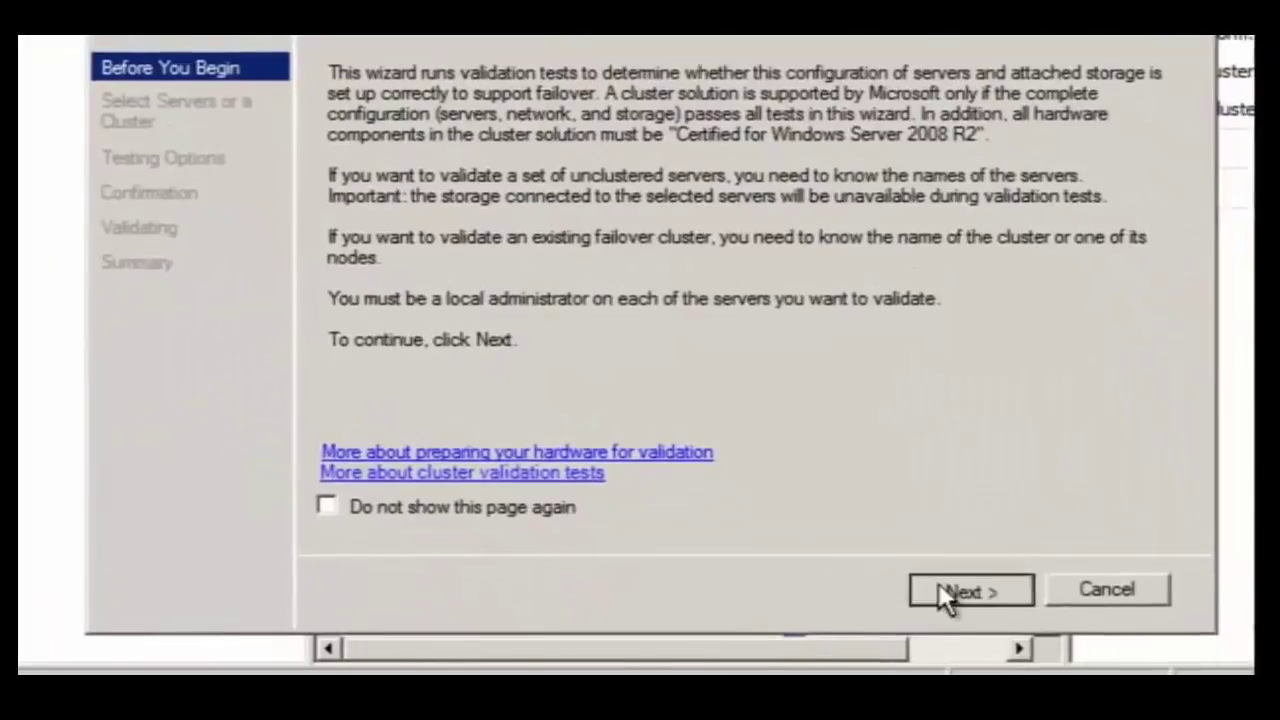
left_click(950, 589)
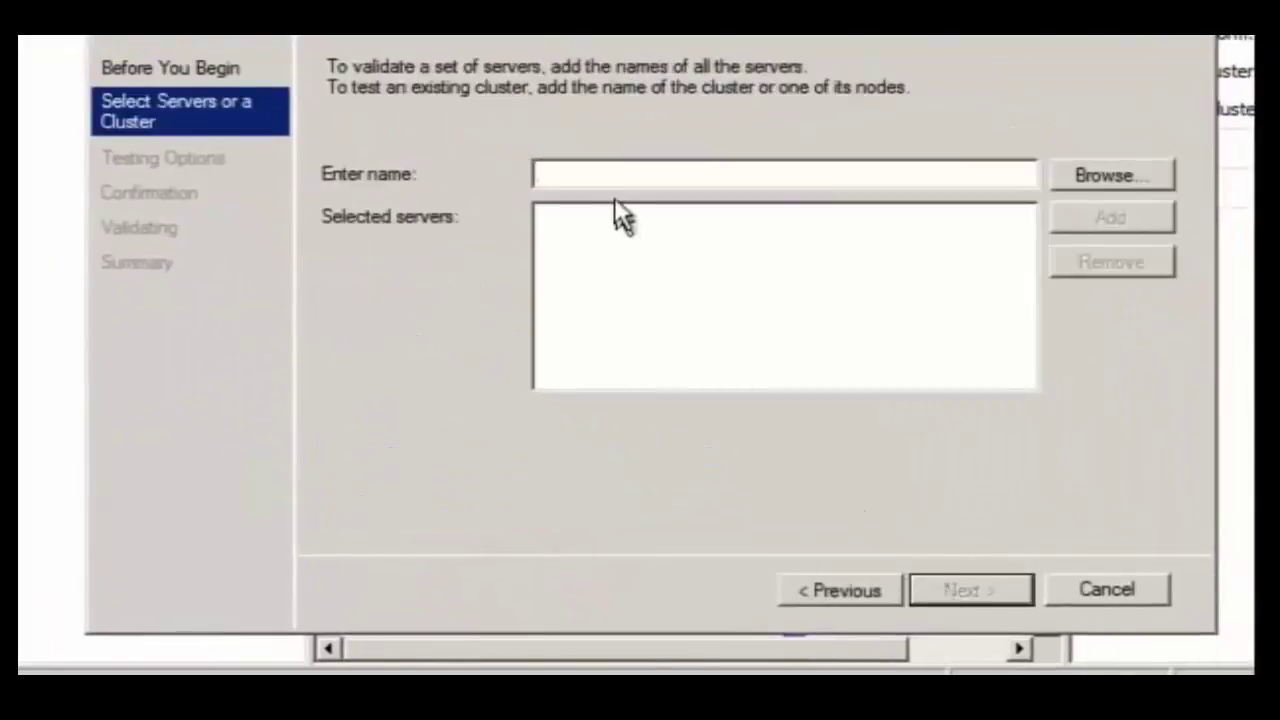
type("sql-sr")
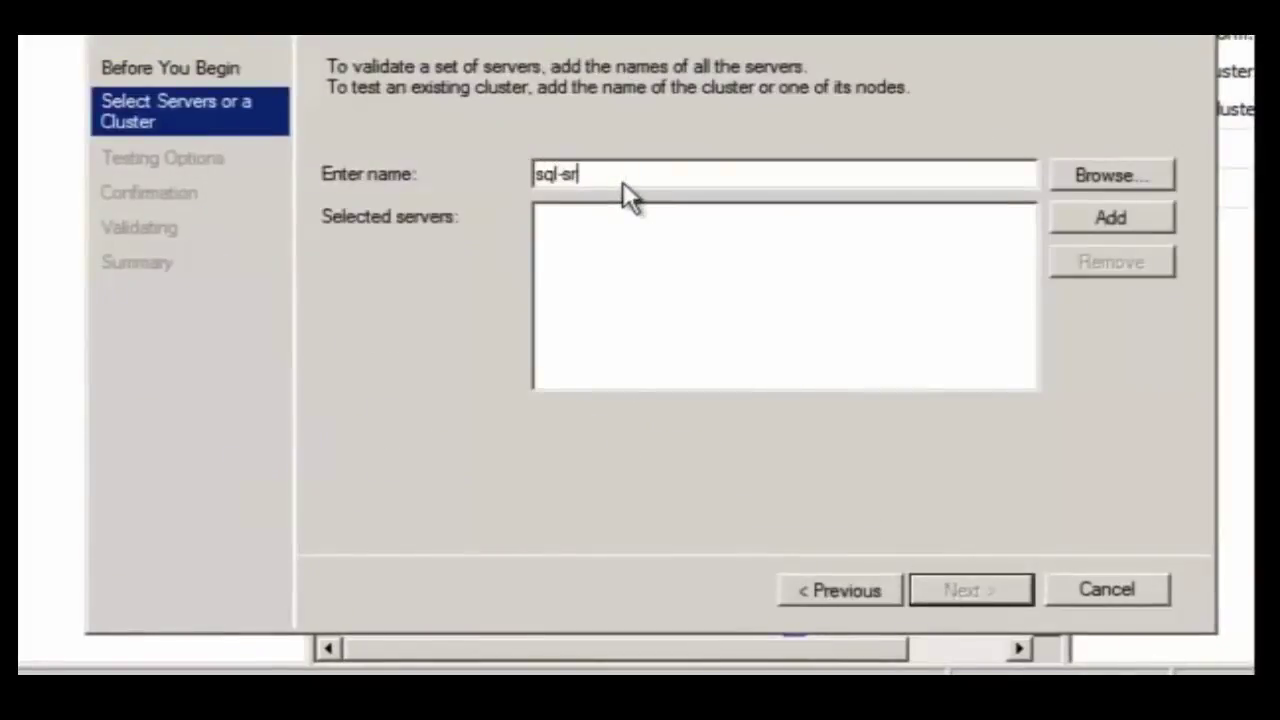
type("v-04")
left_click(1147, 220)
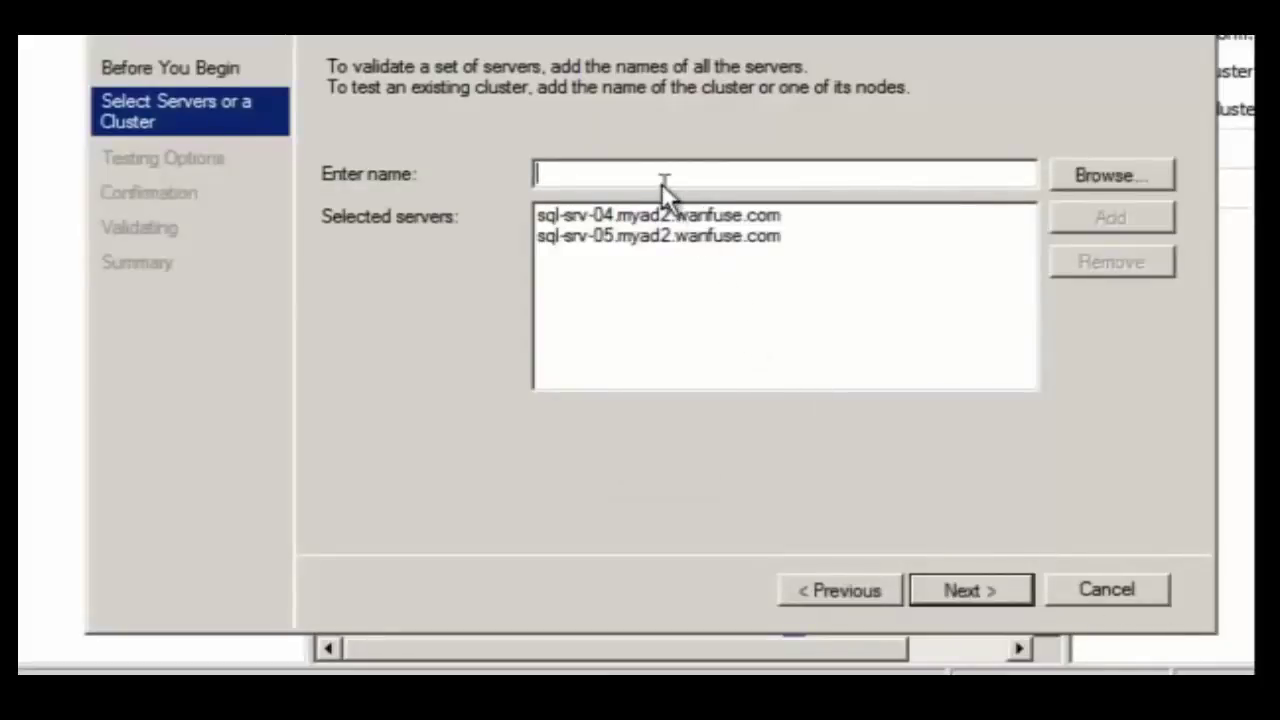
Add sql-srv-06 to the servers being validated and proceed with running all tests.
type("sql-srv-0")
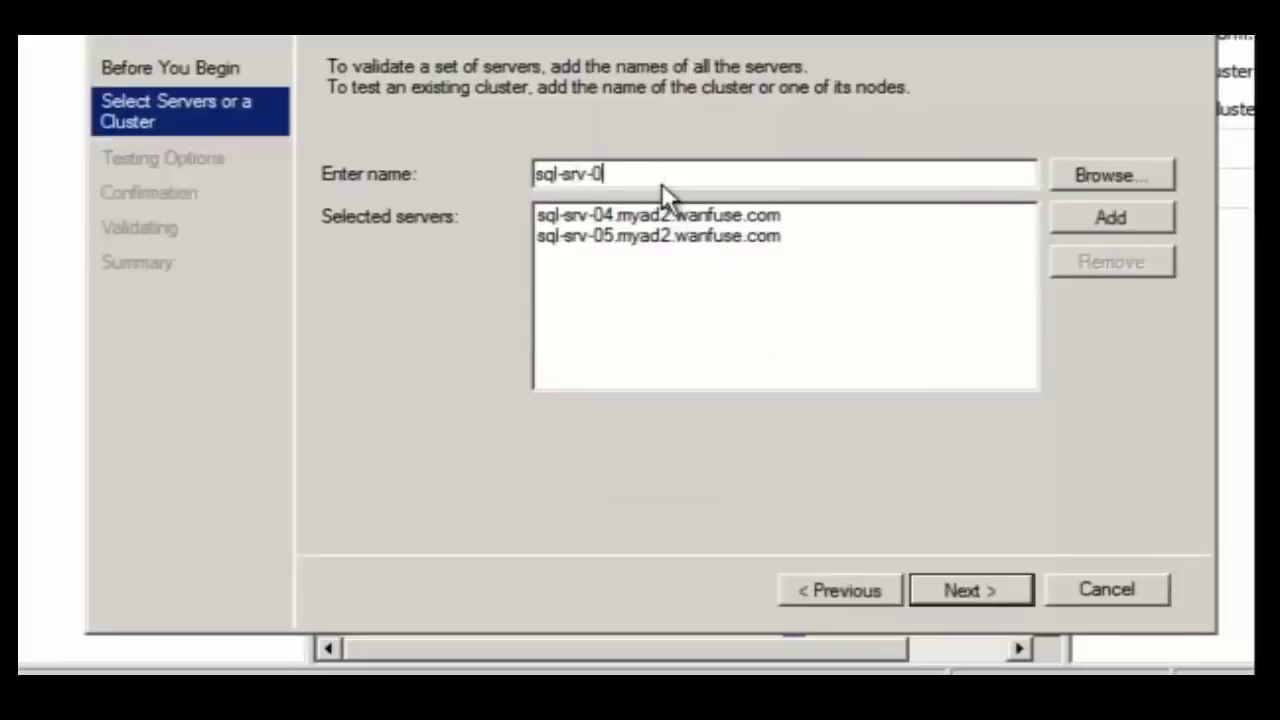
type("5")
key("BackSpace")
type("6")
left_click(1112, 218)
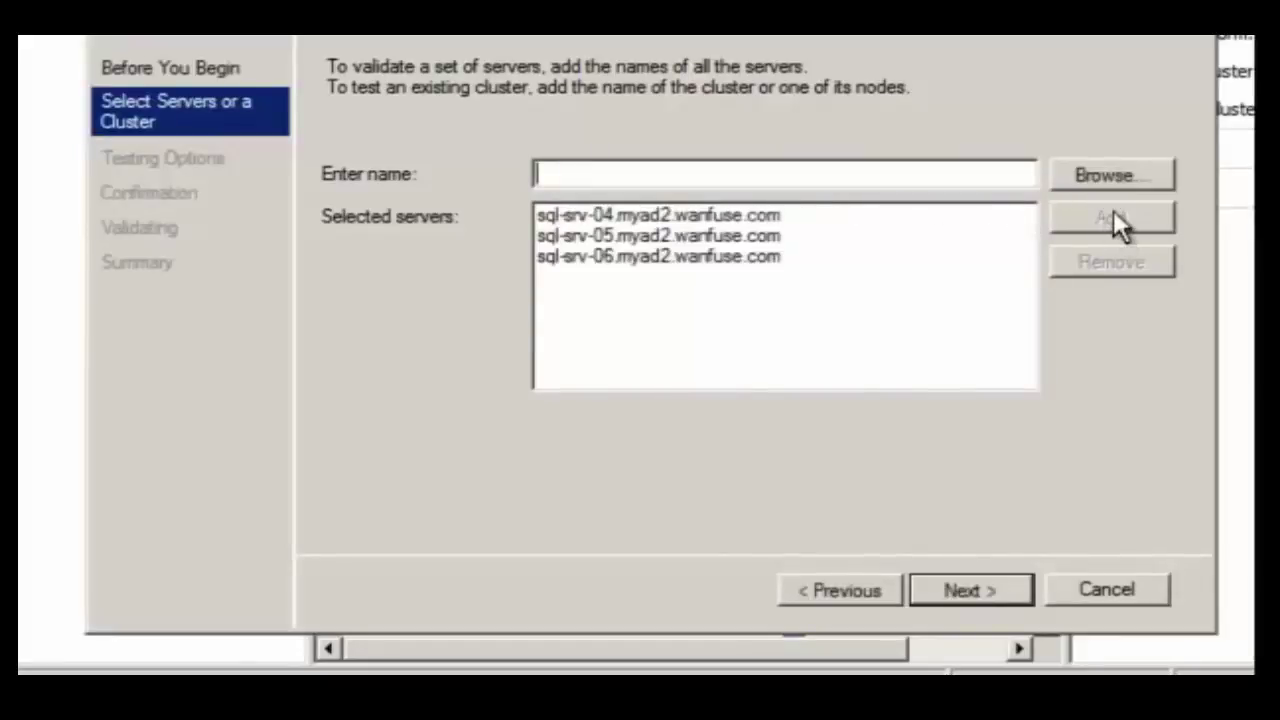
left_click(1000, 590)
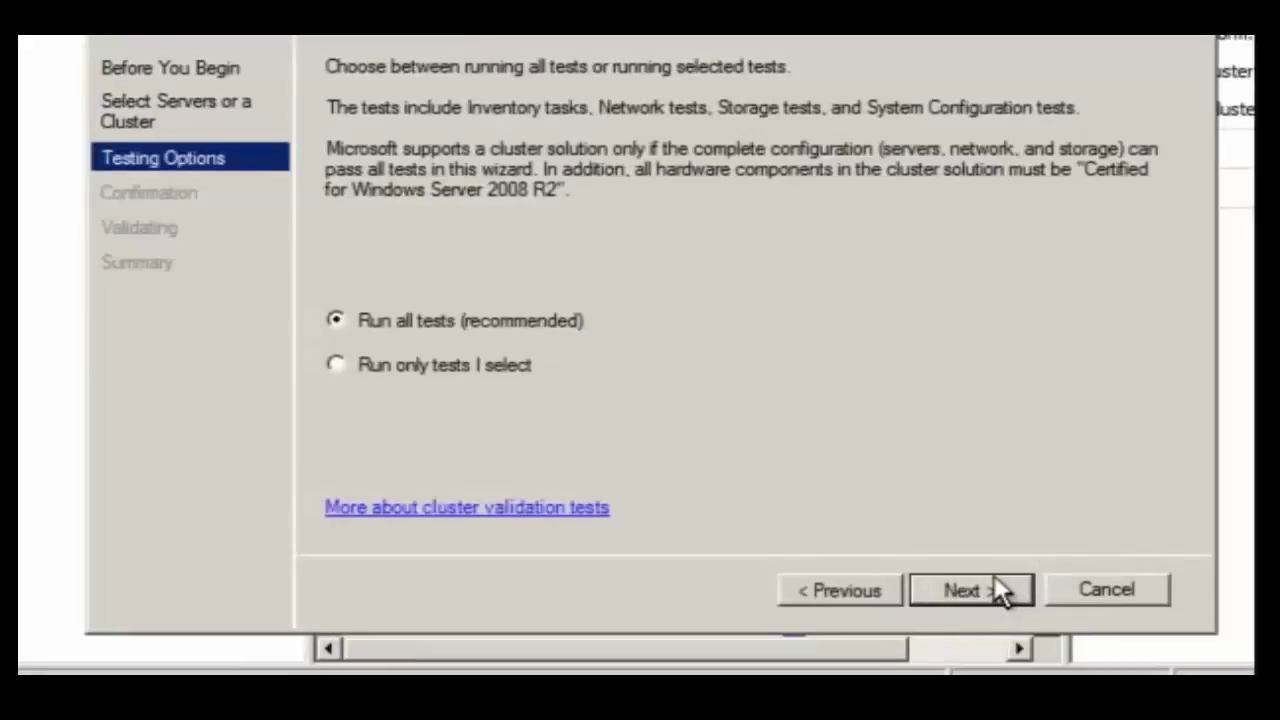
left_click(996, 580)
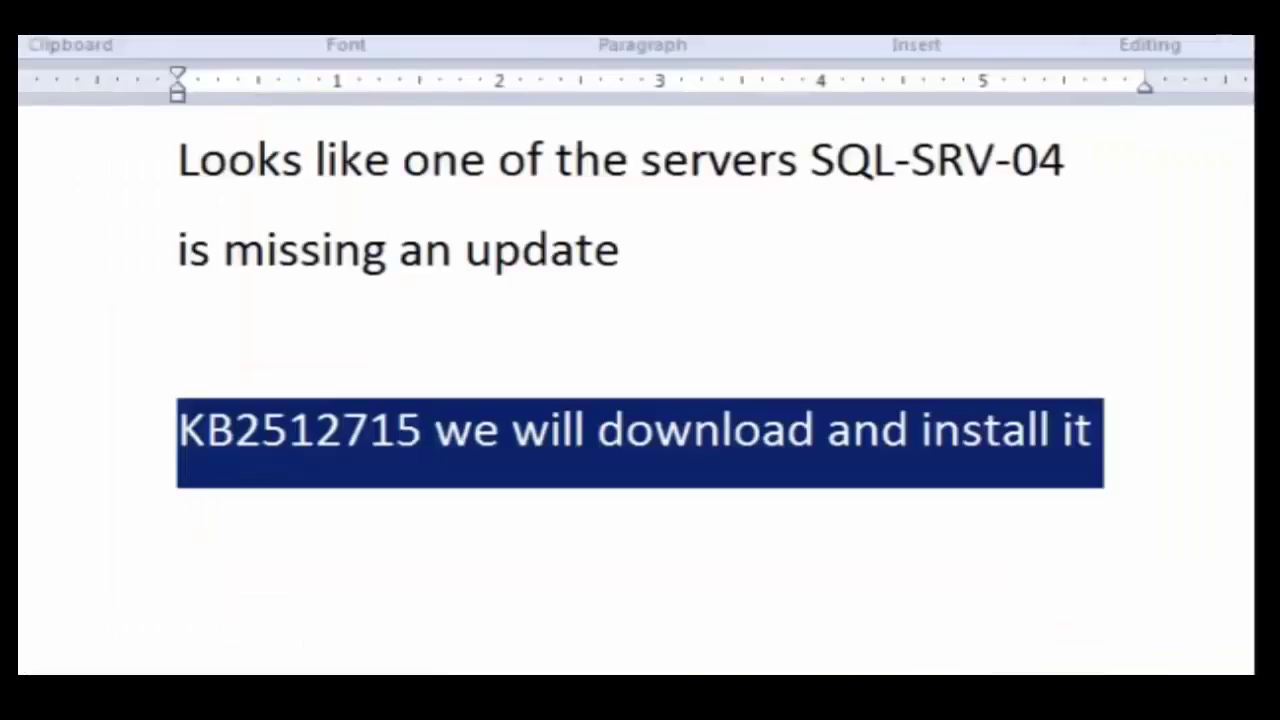
Delete the whole note about SQL-SRV-04 missing an update and installing KB2512715.
key("BackSpace")
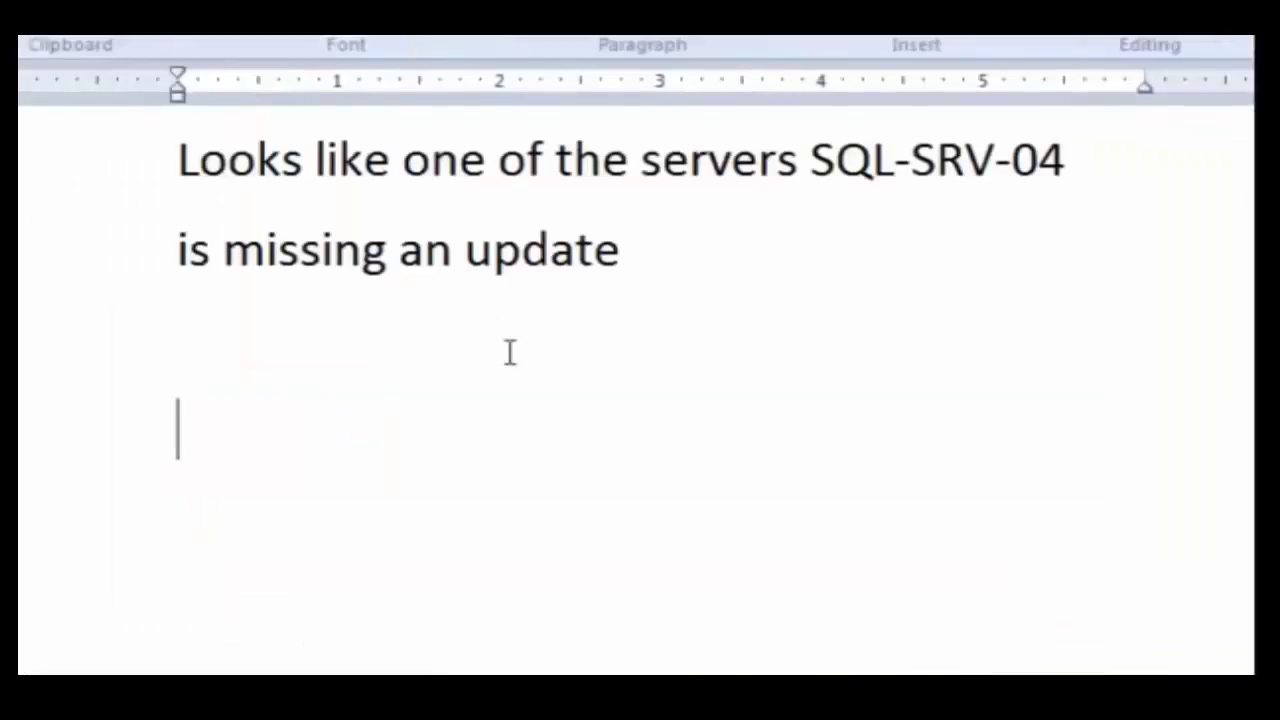
key("BackSpace")
key("BackSpace")
key("BackSpace")
key("BackSpace")
key("BackSpace")
key("shift+Up")
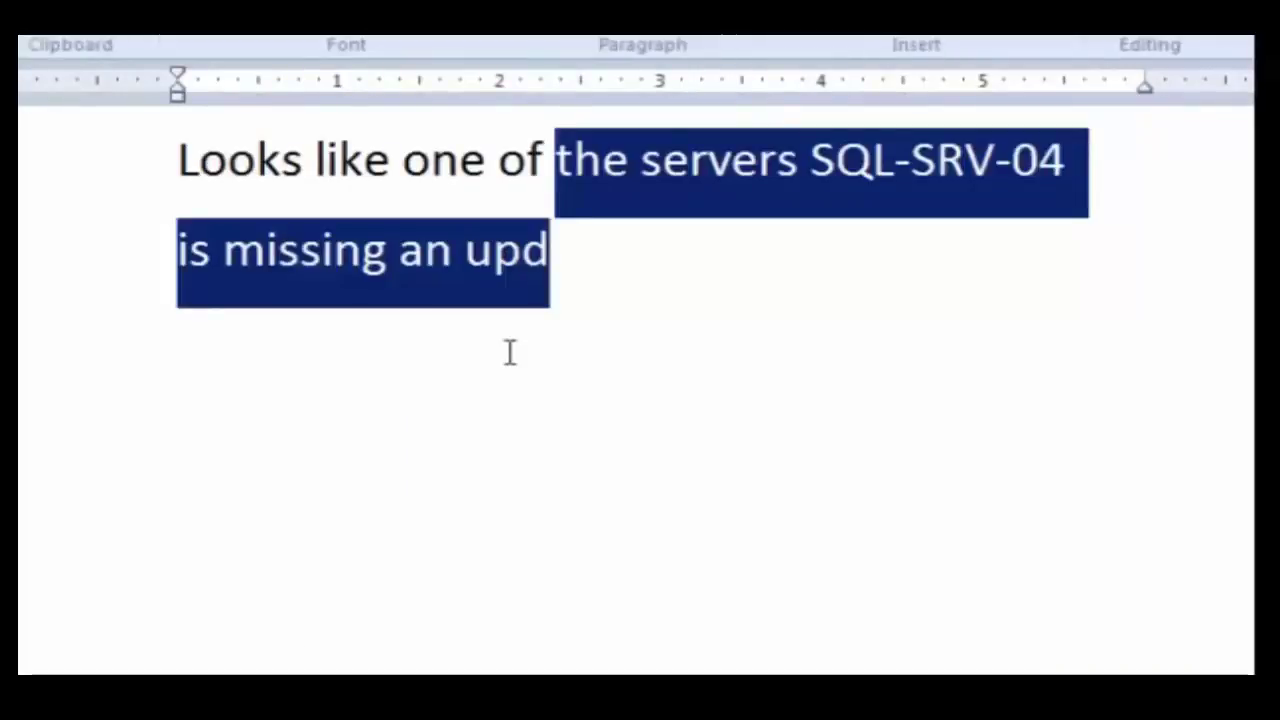
key("BackSpace")
key("BackSpace")
key("BackSpace")
key("BackSpace")
key("BackSpace")
key("BackSpace")
key("BackSpace")
key("BackSpace")
key("BackSpace")
key("BackSpace")
key("BackSpace")
key("BackSpace")
key("BackSpace")
key("BackSpace")
key("BackSpace")
key("BackSpace")
key("BackSpace")
key("BackSpace")
key("BackSpace")
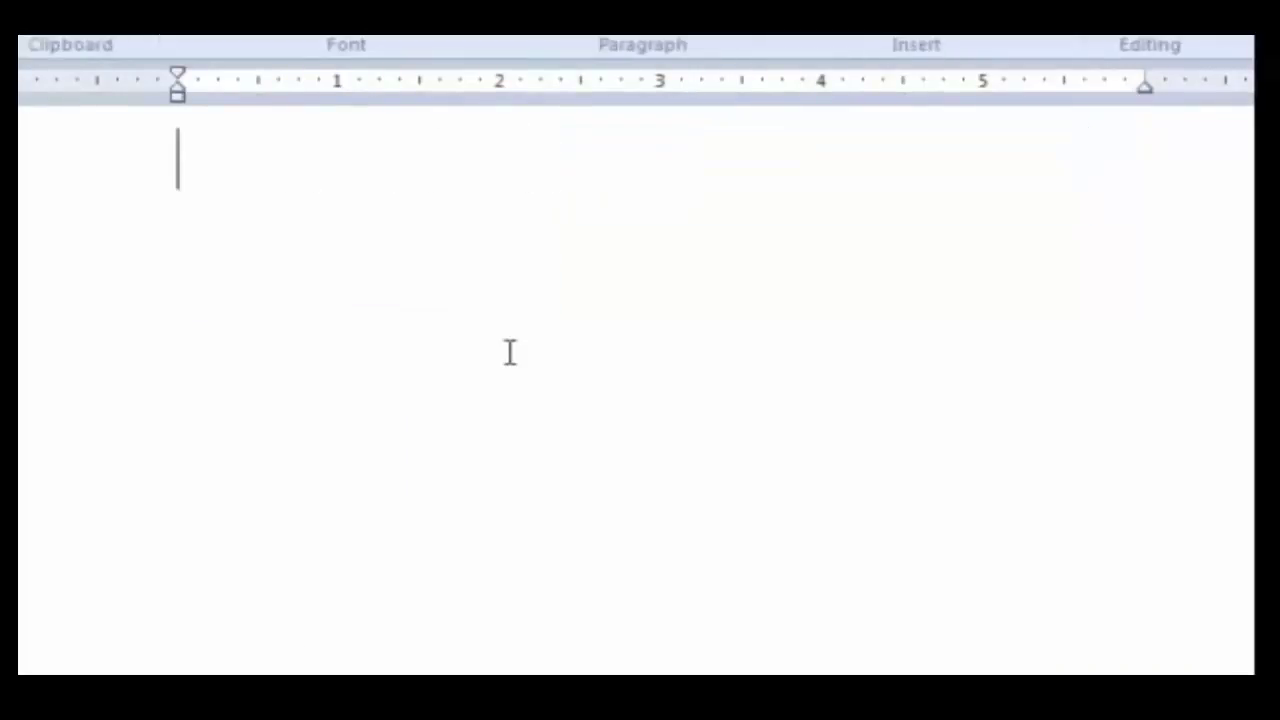
Write the note "We run the cluster validation again..." in the emptied document.
type("We run the ")
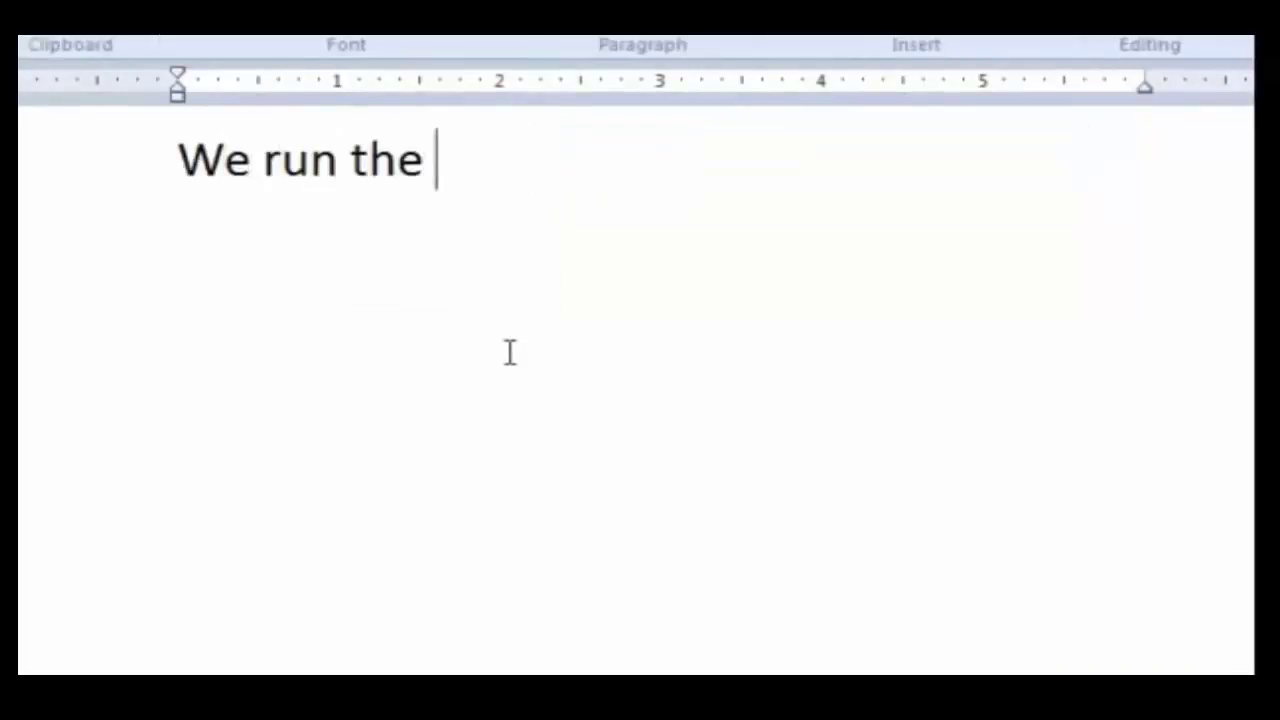
type("cluster val")
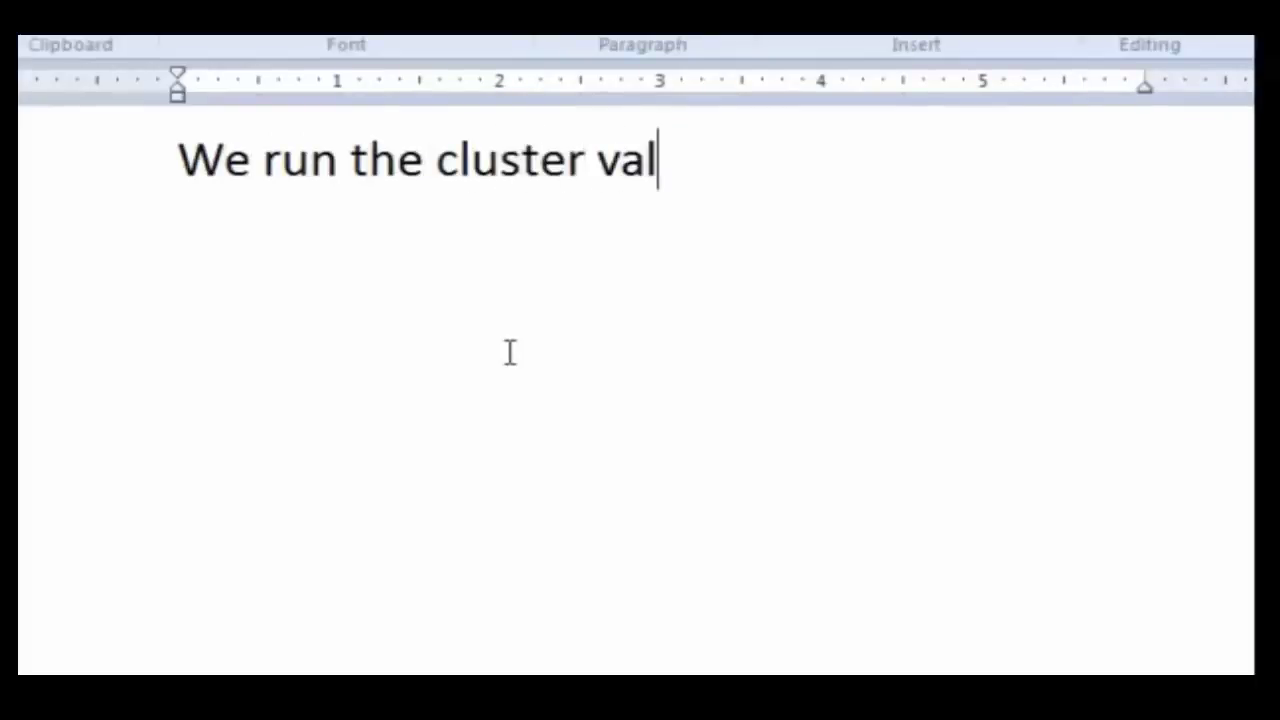
type("idation again.")
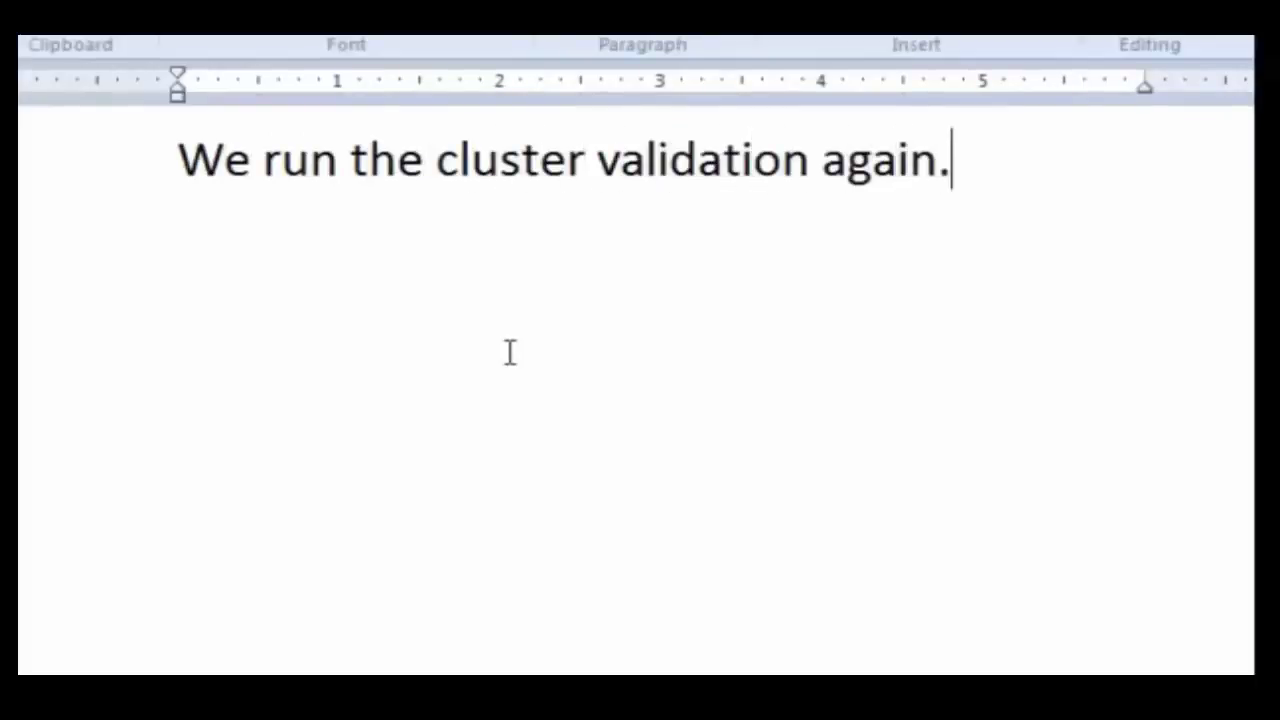
type("..")
left_click(180, 162)
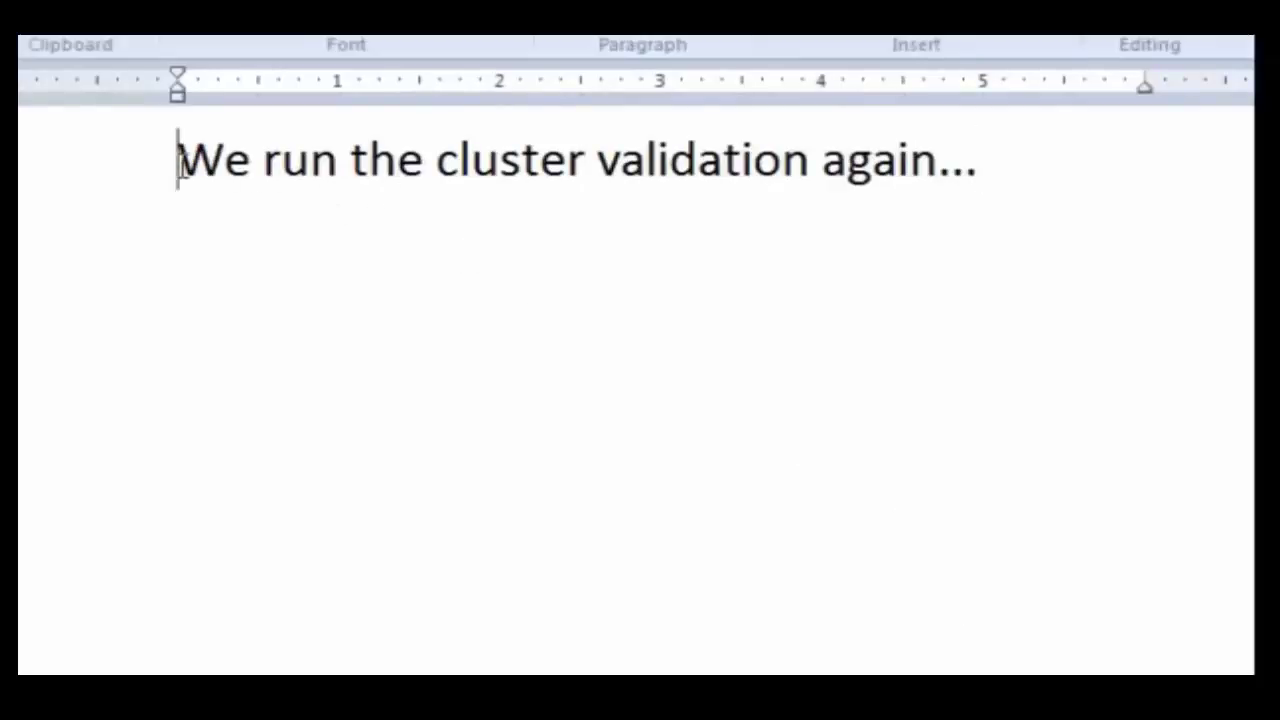
left_click(155, 172)
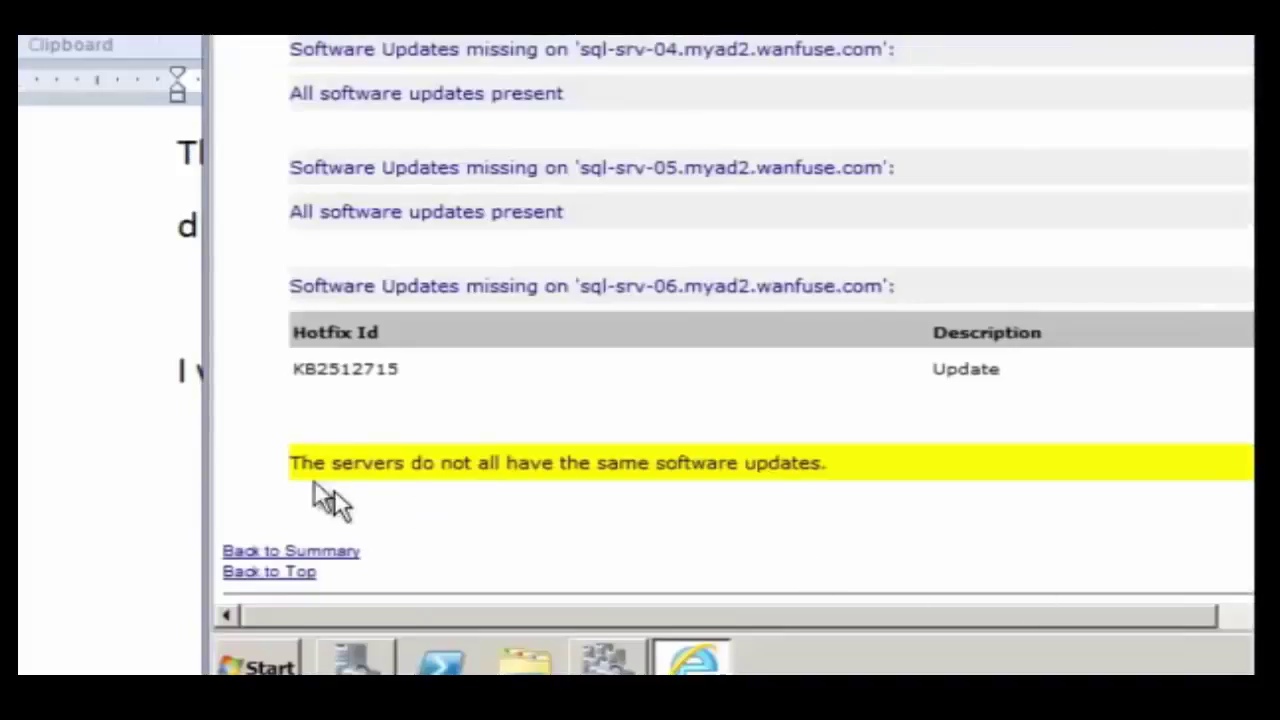
Examine the software updates section for sql-srv-06 and the highlighted warning below it in the validation report.
left_click_drag(288, 466, 873, 468)
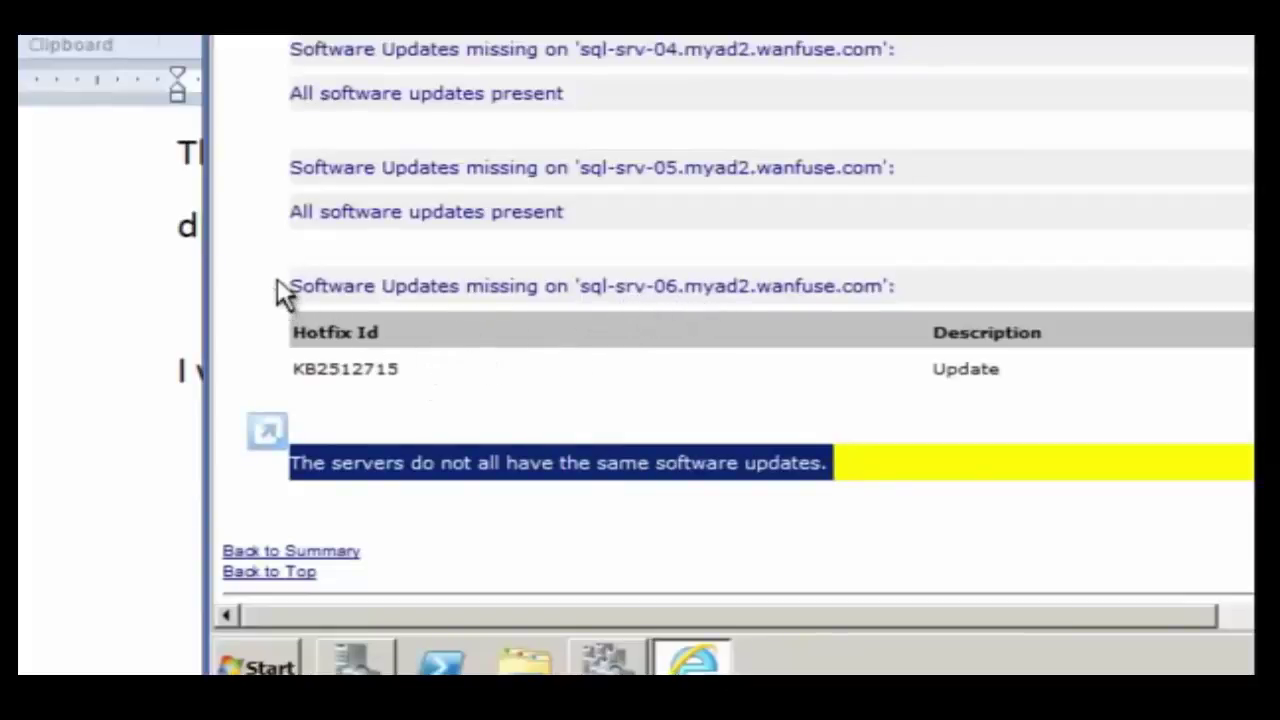
left_click_drag(277, 289, 417, 446)
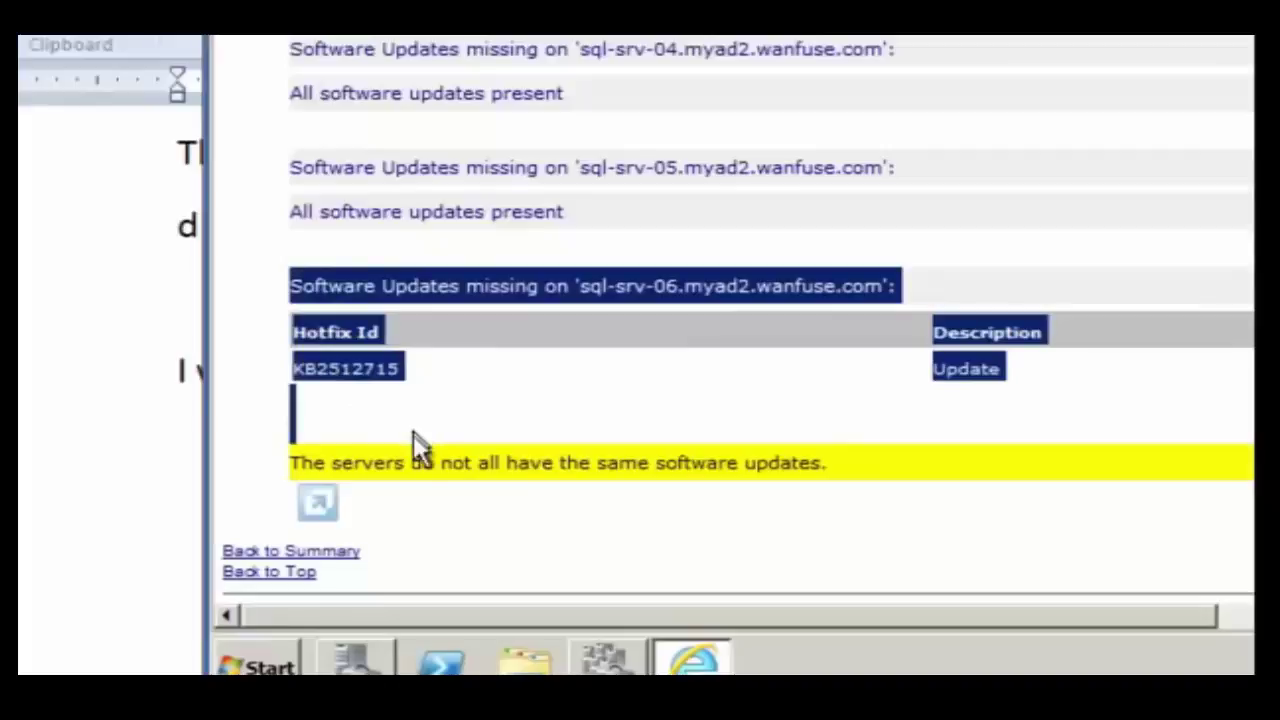
left_click(317, 480, "shift")
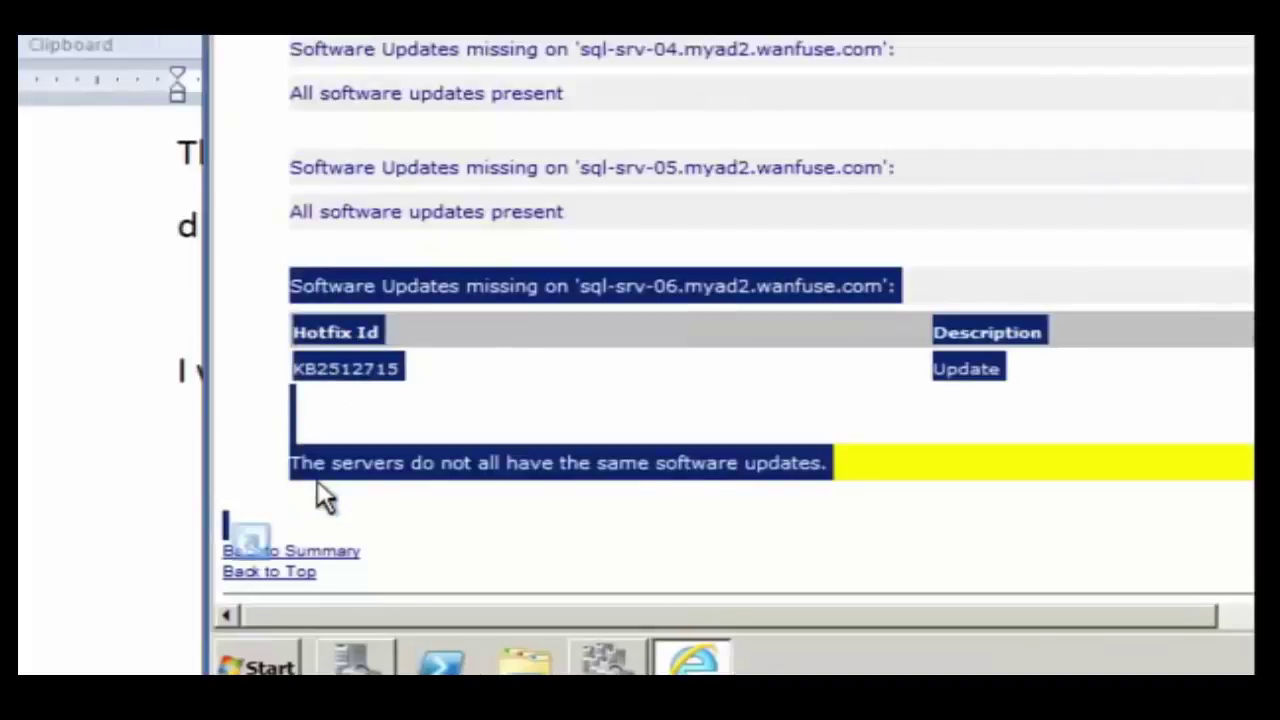
Read through the note about the validation tool and installing the update on the remaining two servers, highlighting its lines.
left_click(143, 451)
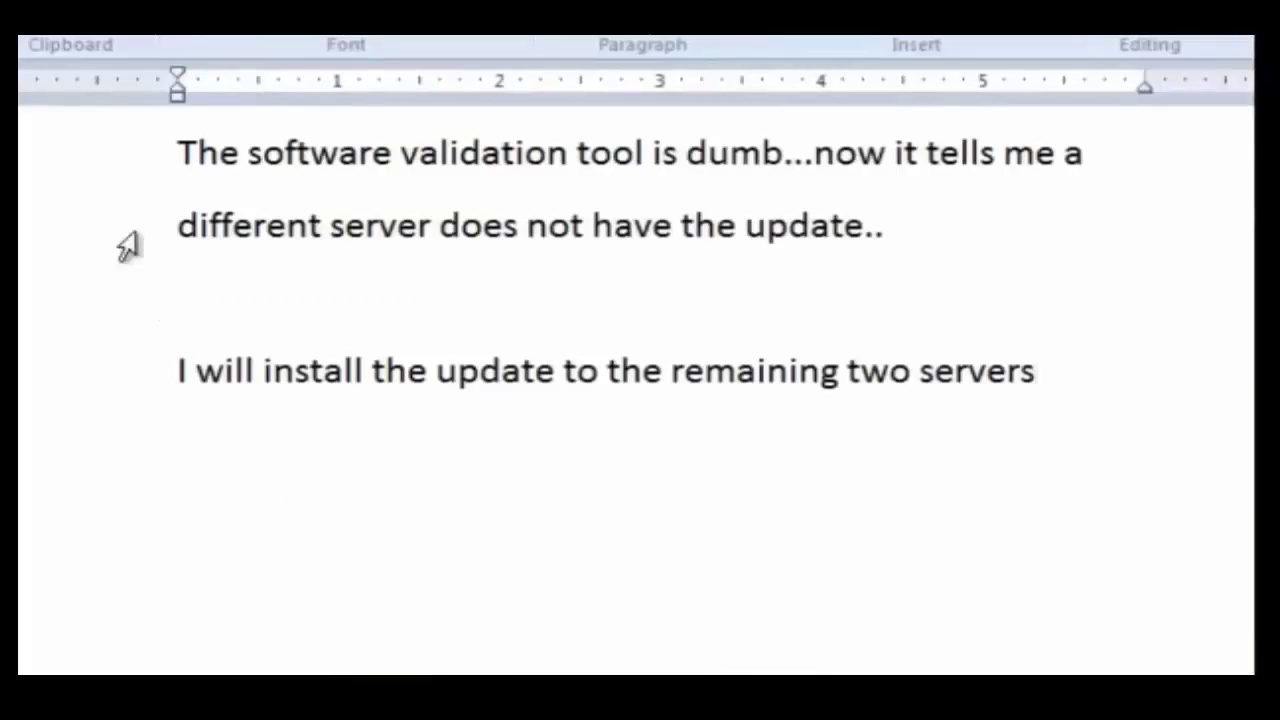
left_click(151, 163)
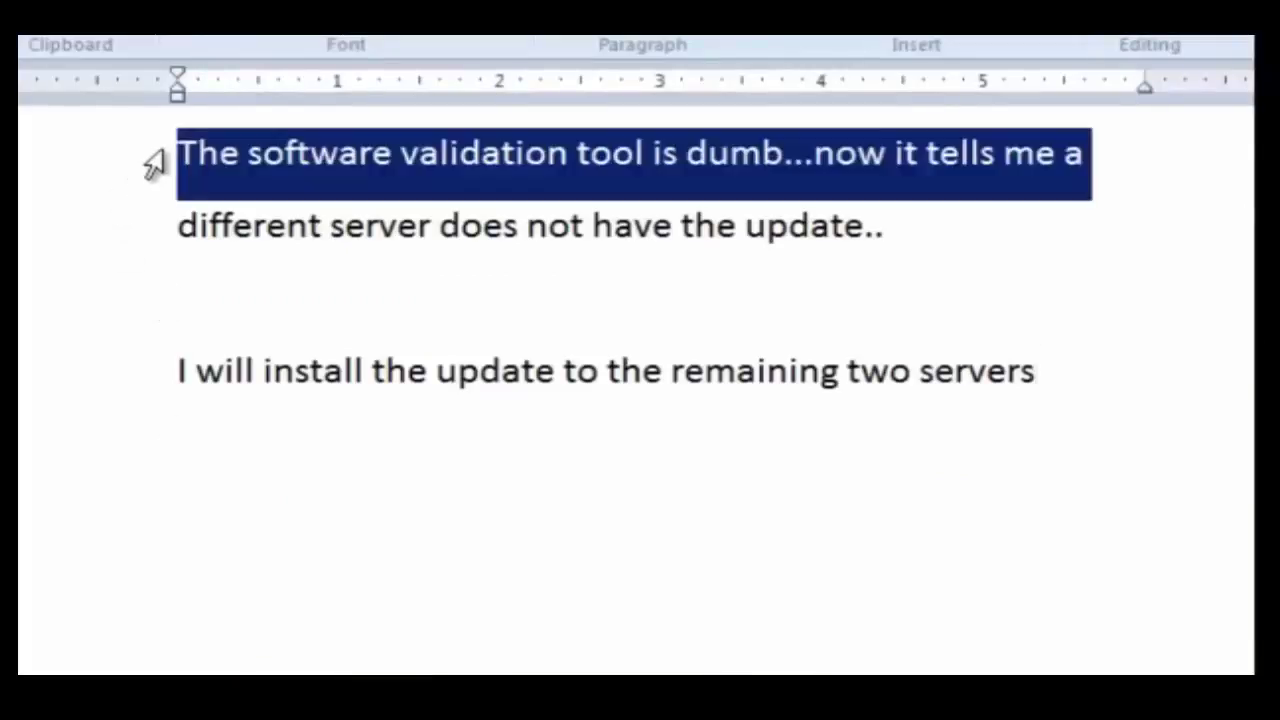
left_click(146, 242)
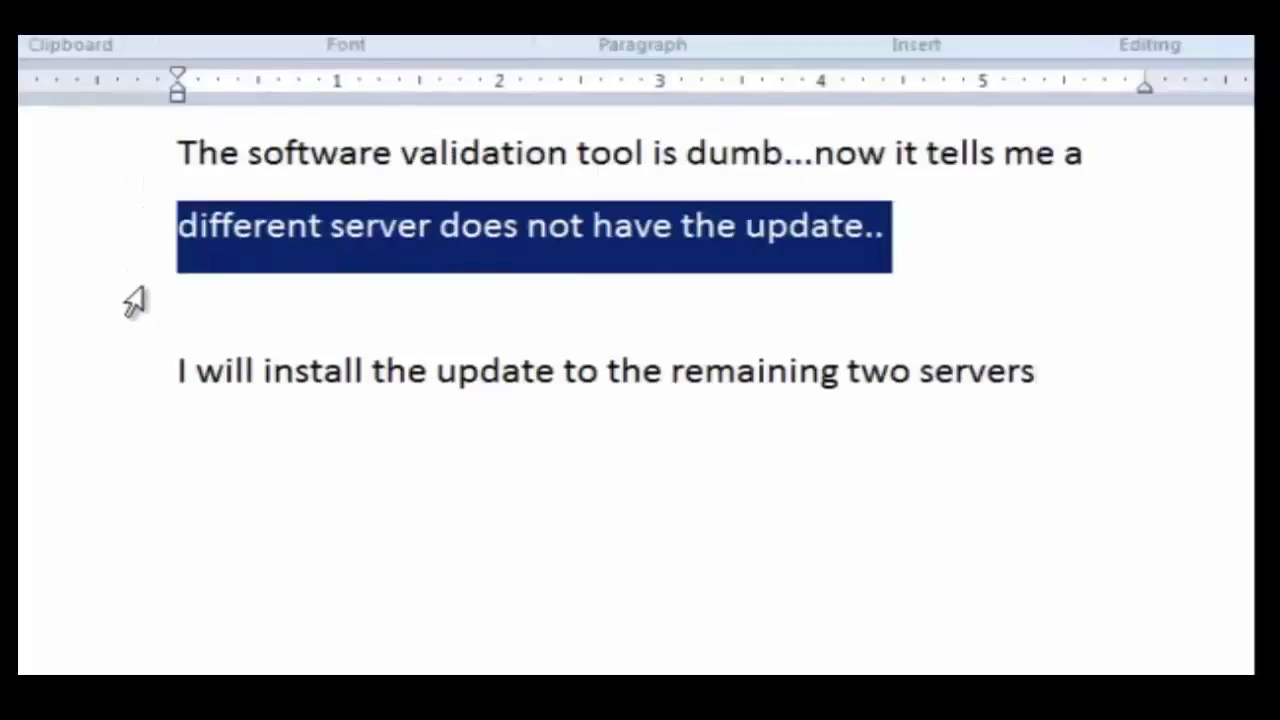
left_click(145, 381)
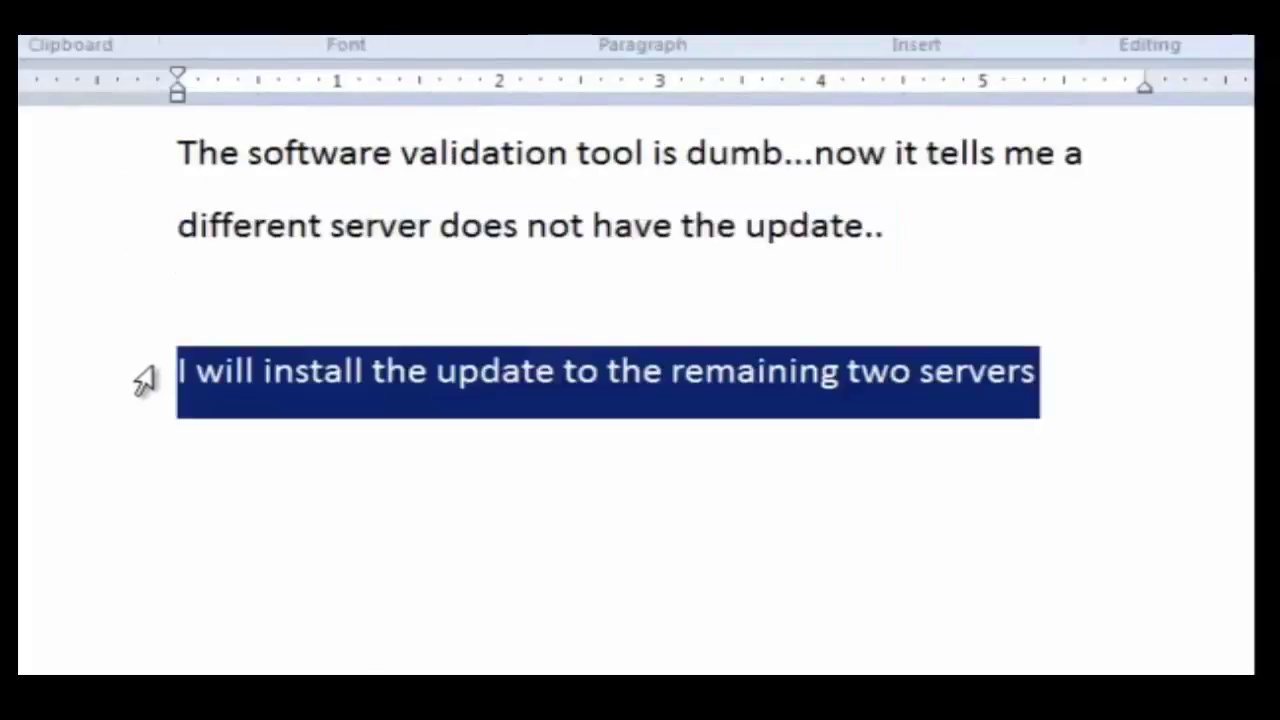
left_click(128, 157)
left_click(164, 366, "shift")
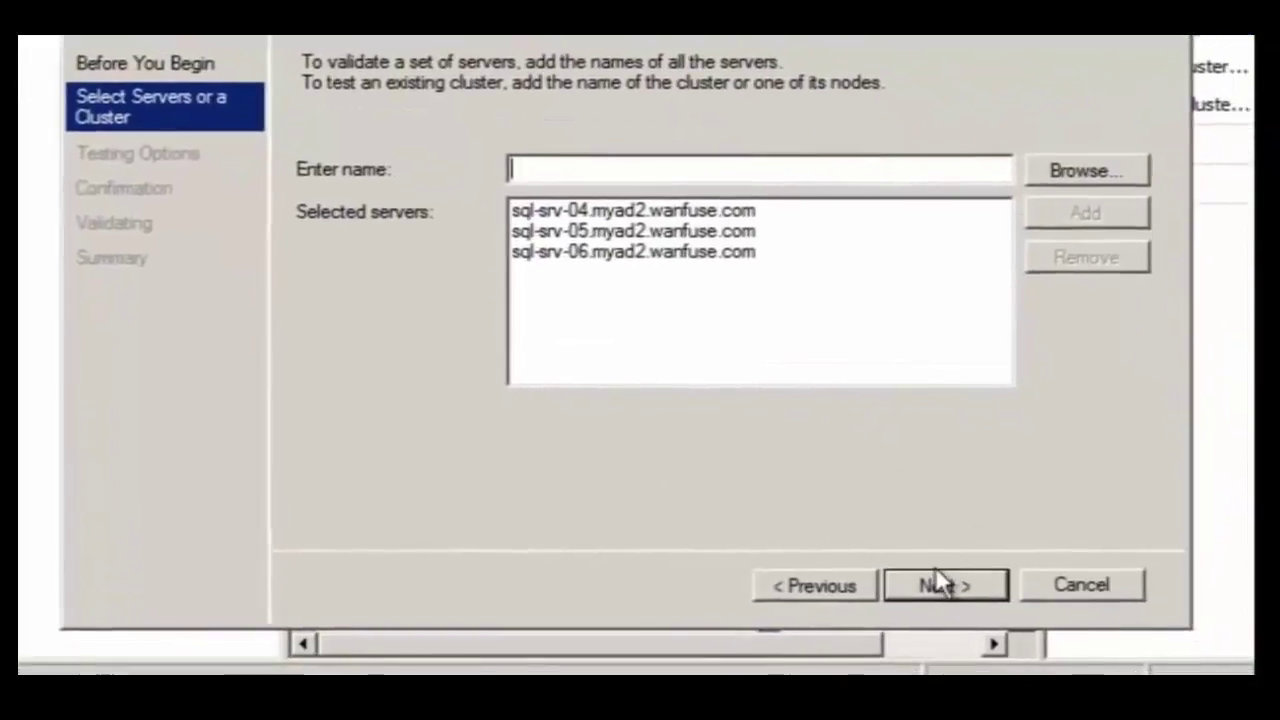
Run the validation again on sql-srv-04, sql-srv-05 and sql-srv-06, confirming the testing options and settings.
left_click(938, 580)
left_click(950, 590)
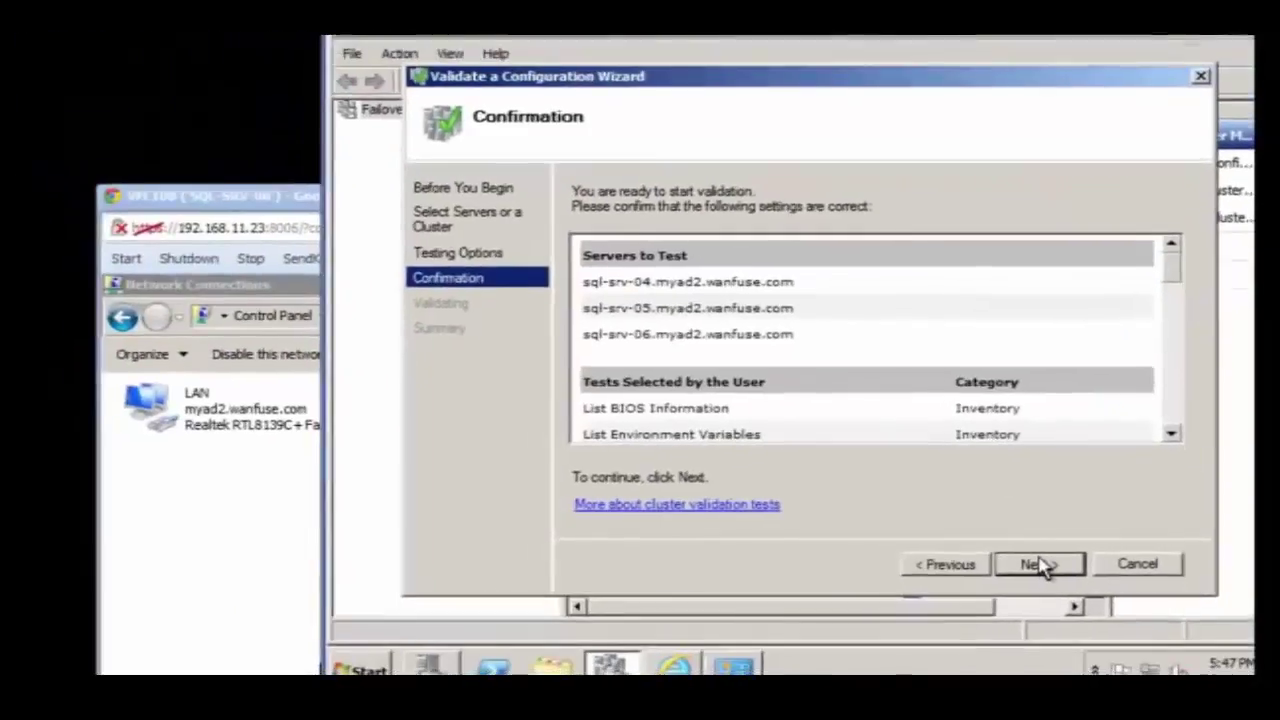
left_click(1038, 565)
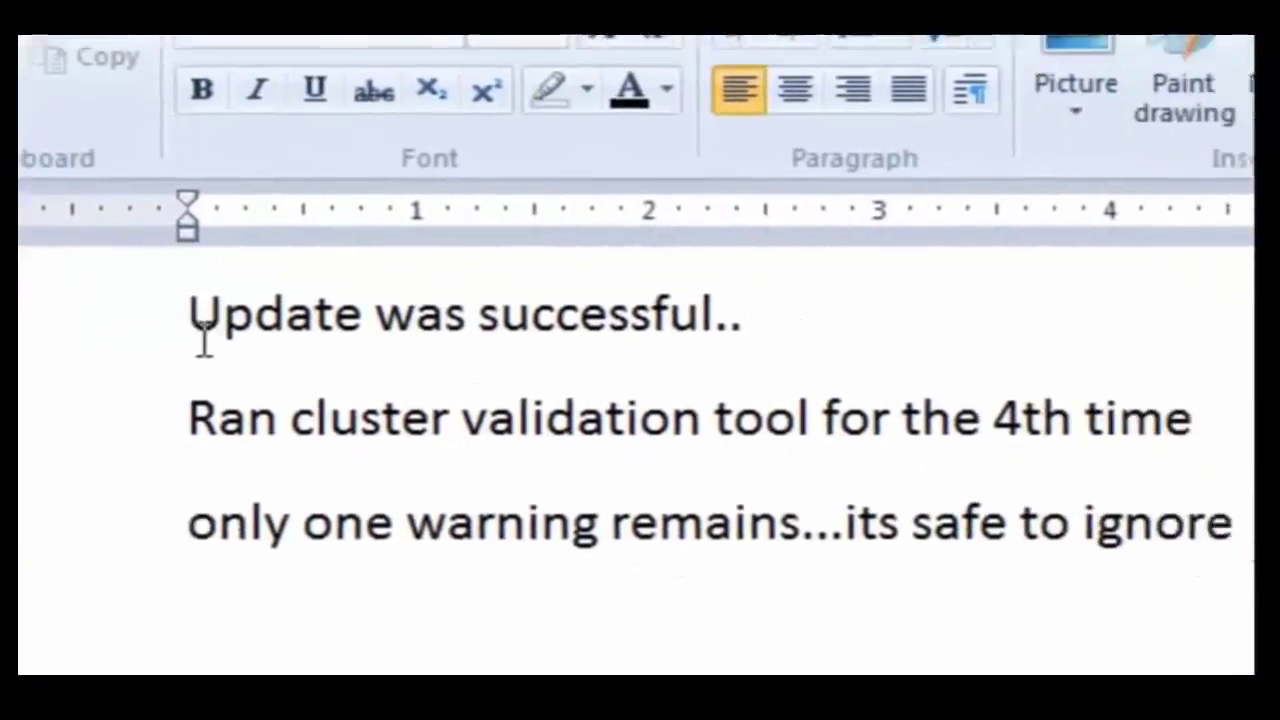
Read the note about the successful update and the fourth validation run, highlighting it line by line.
left_click(170, 330)
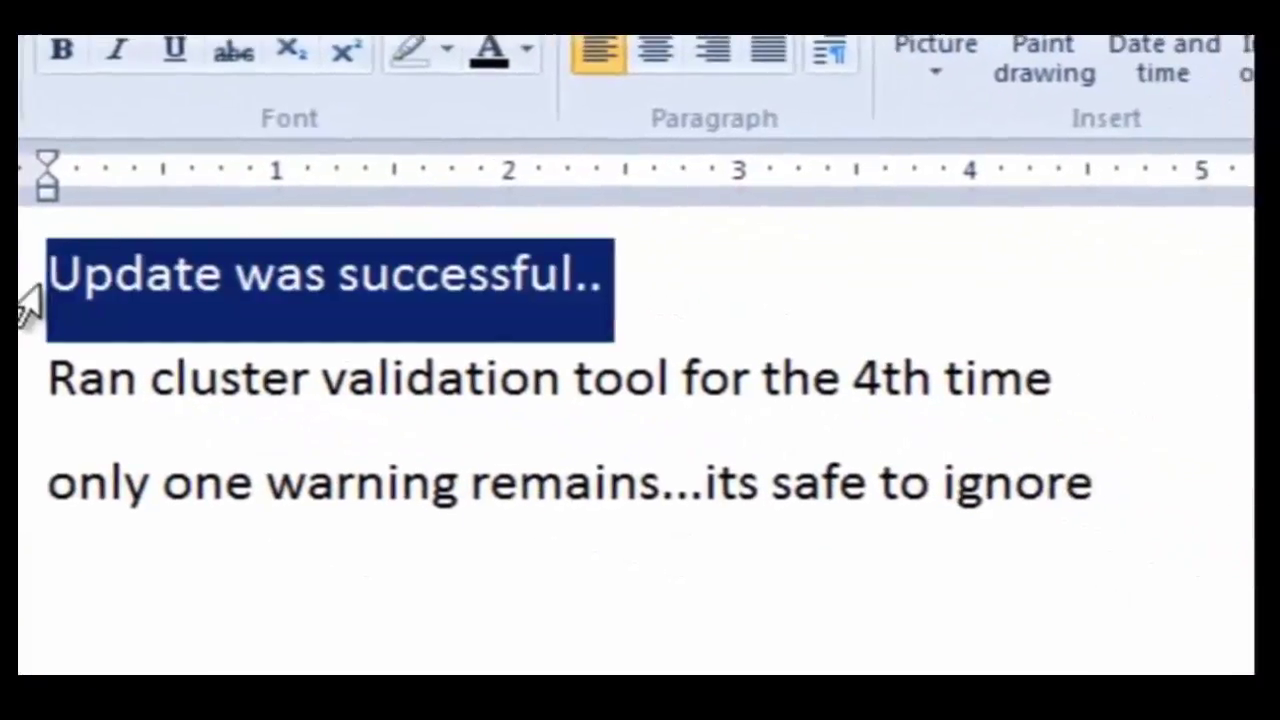
left_click(24, 400)
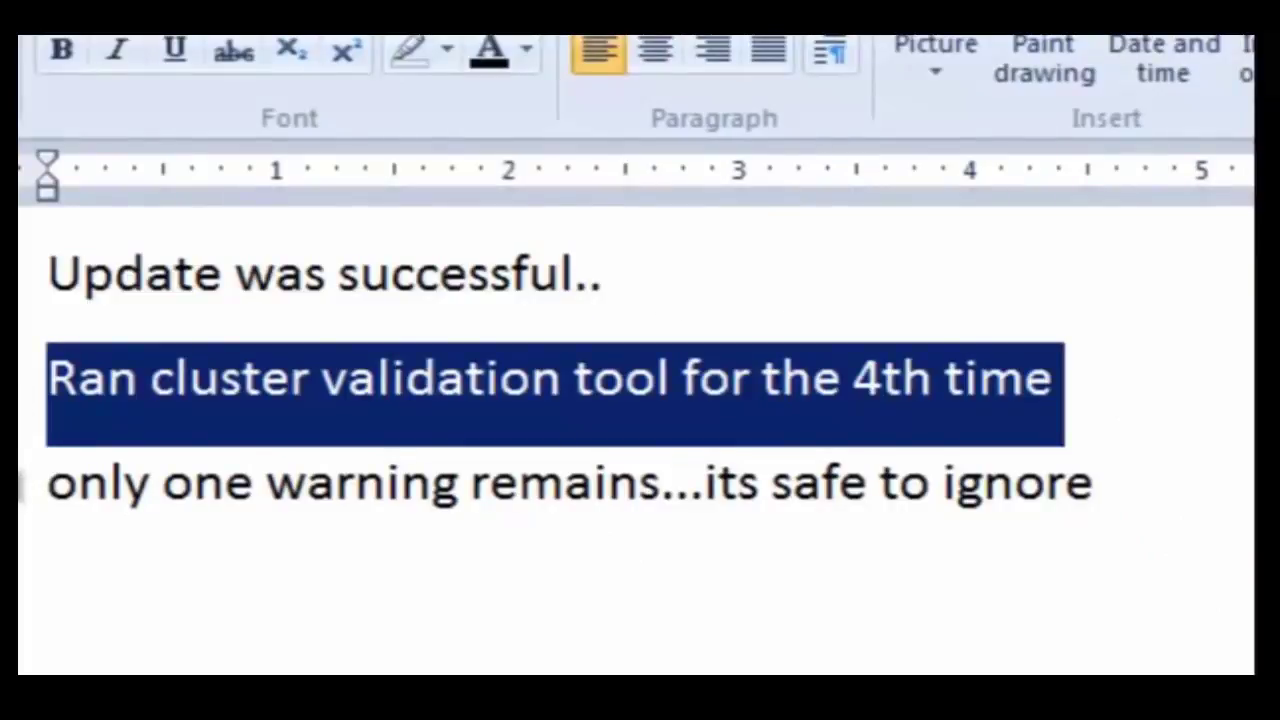
left_click(22, 505)
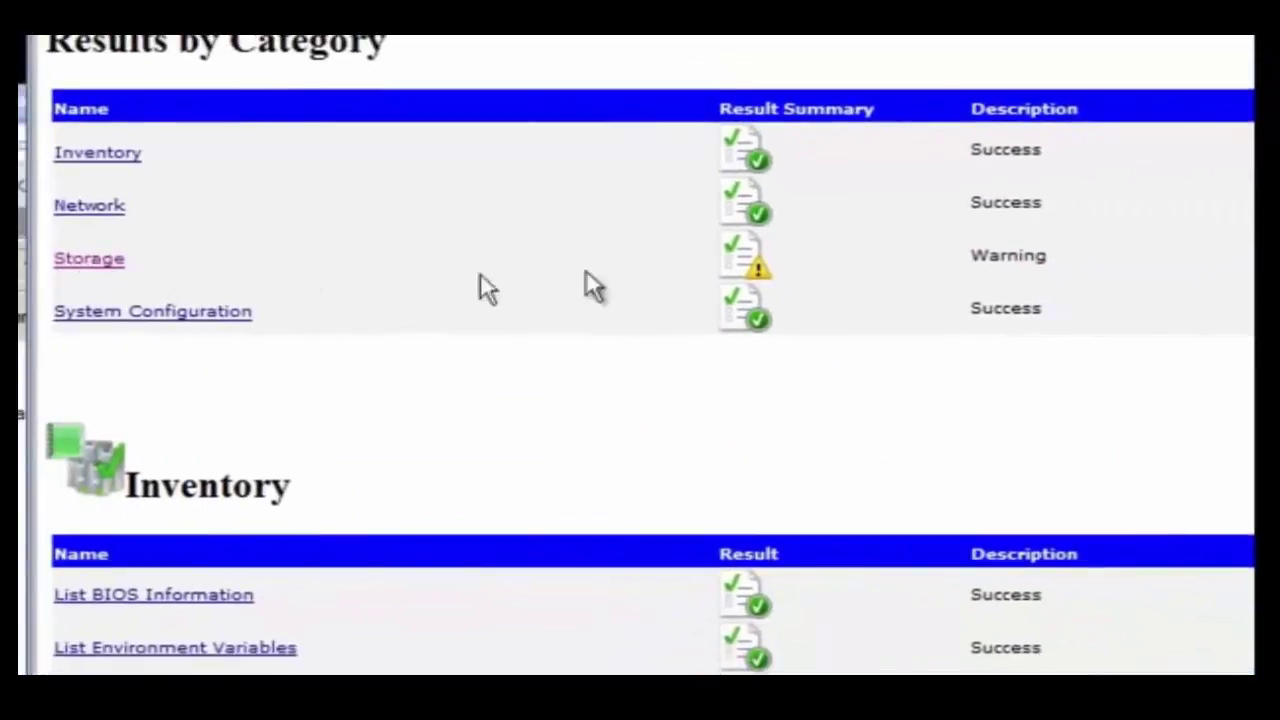
Open the Storage results in the validation report and inspect the Validate SCSI device Vital Product Data (VPD) test.
left_click(92, 262)
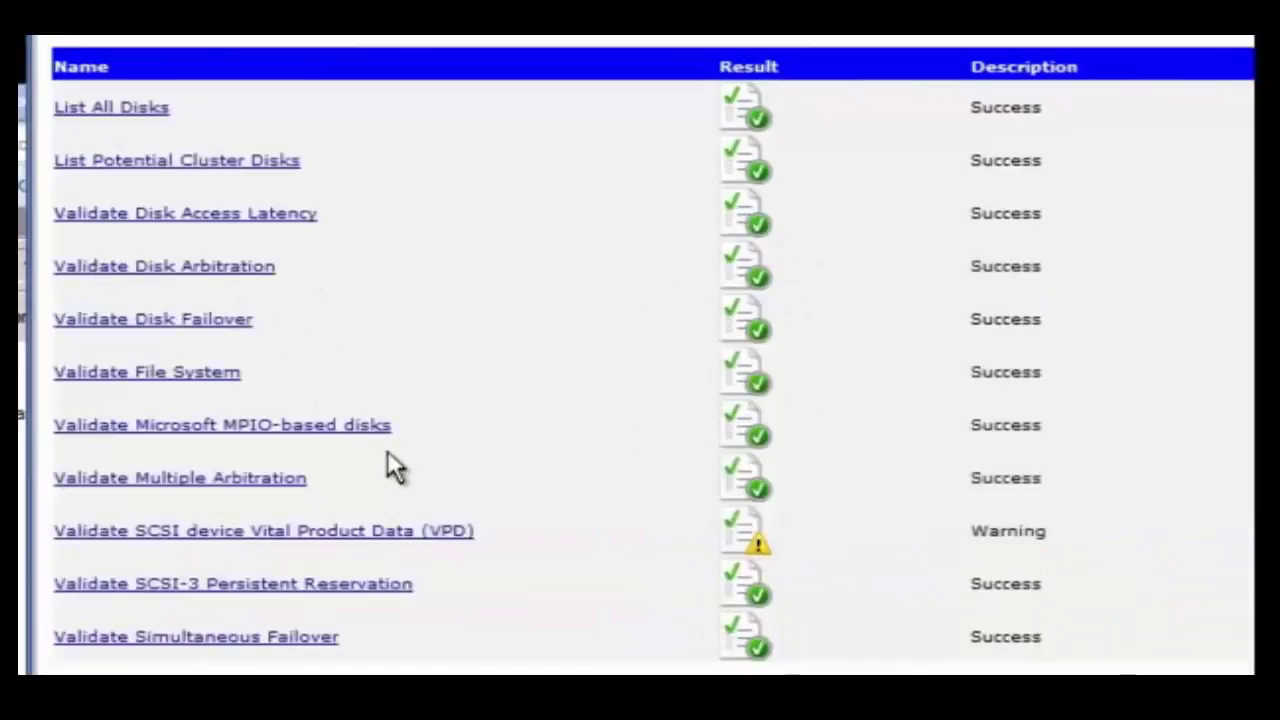
left_click(327, 531)
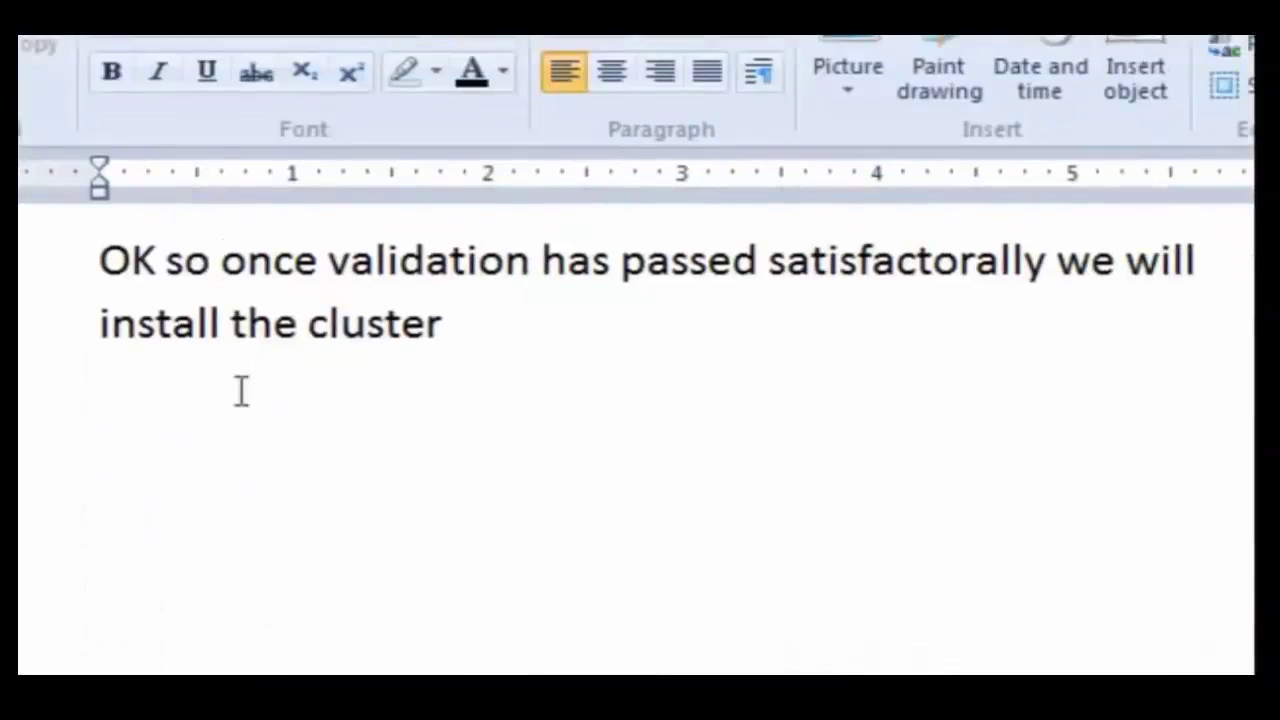
Read the note about installing the cluster once validation has passed, highlighting its two lines.
left_click(74, 282)
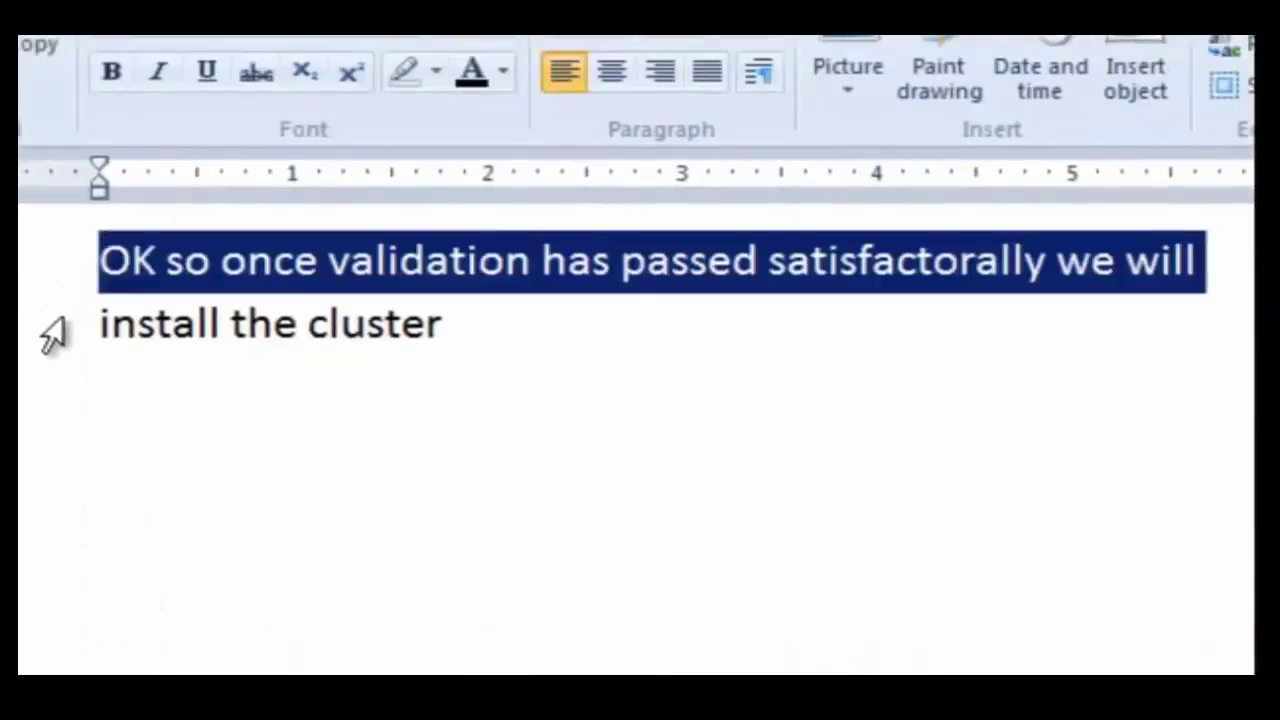
left_click(63, 320)
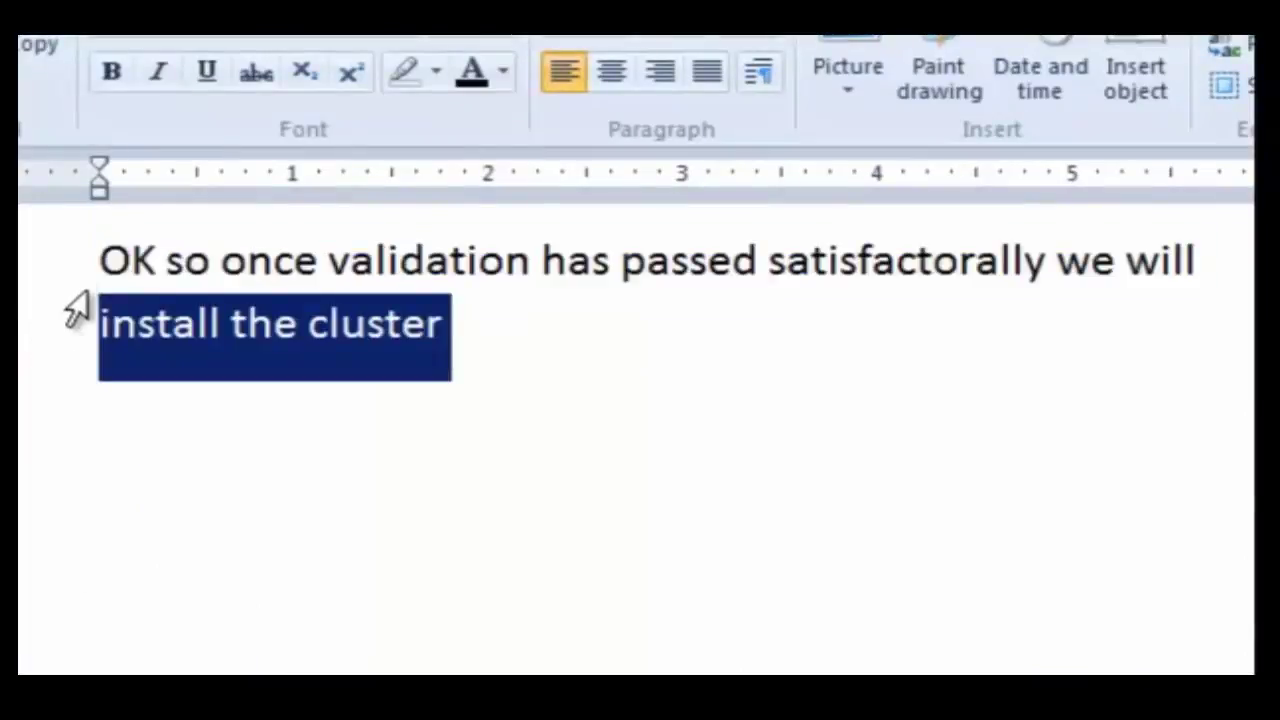
double_click(82, 325)
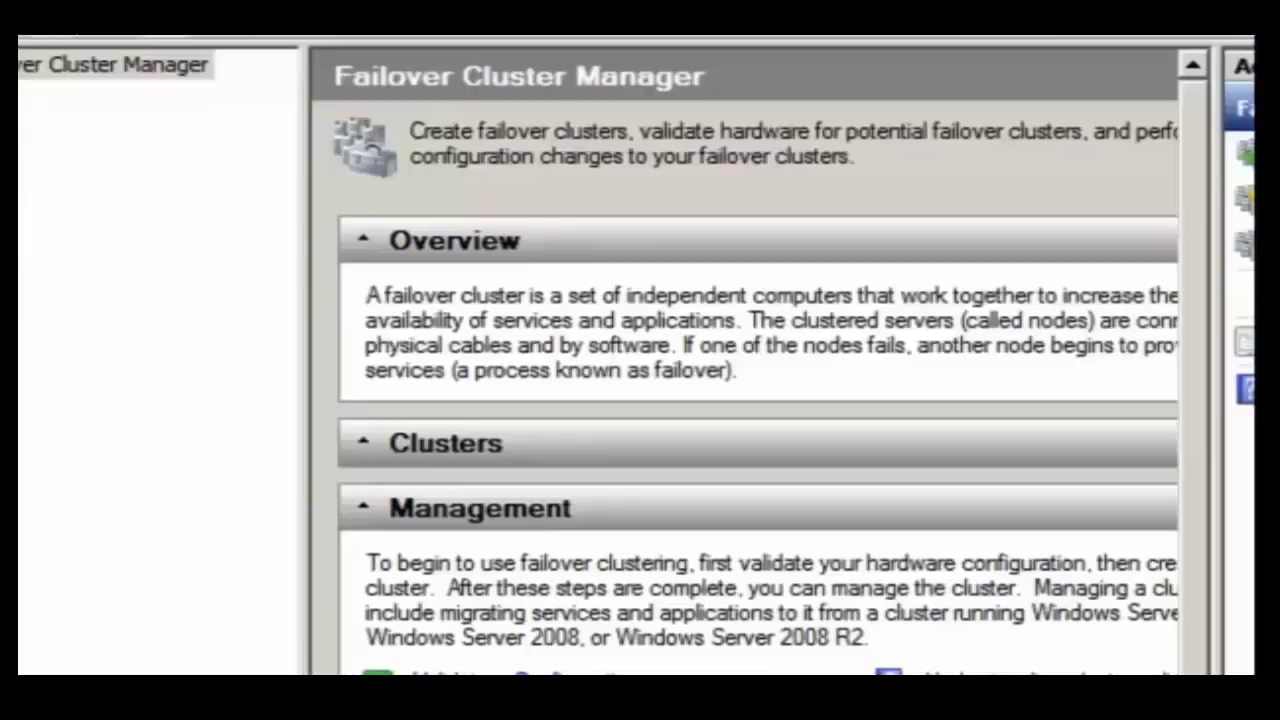
Start creating a new failover cluster and add SQL-SRV-04 as its first server.
right_click(76, 66)
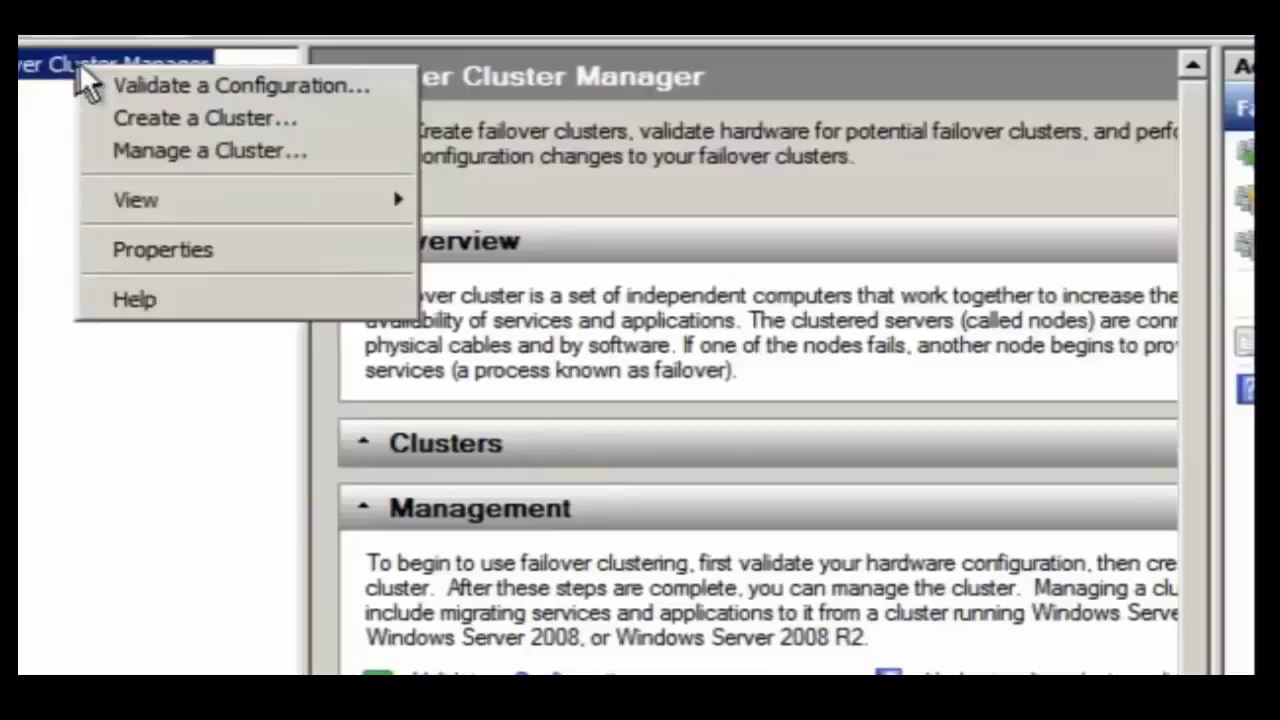
left_click(132, 120)
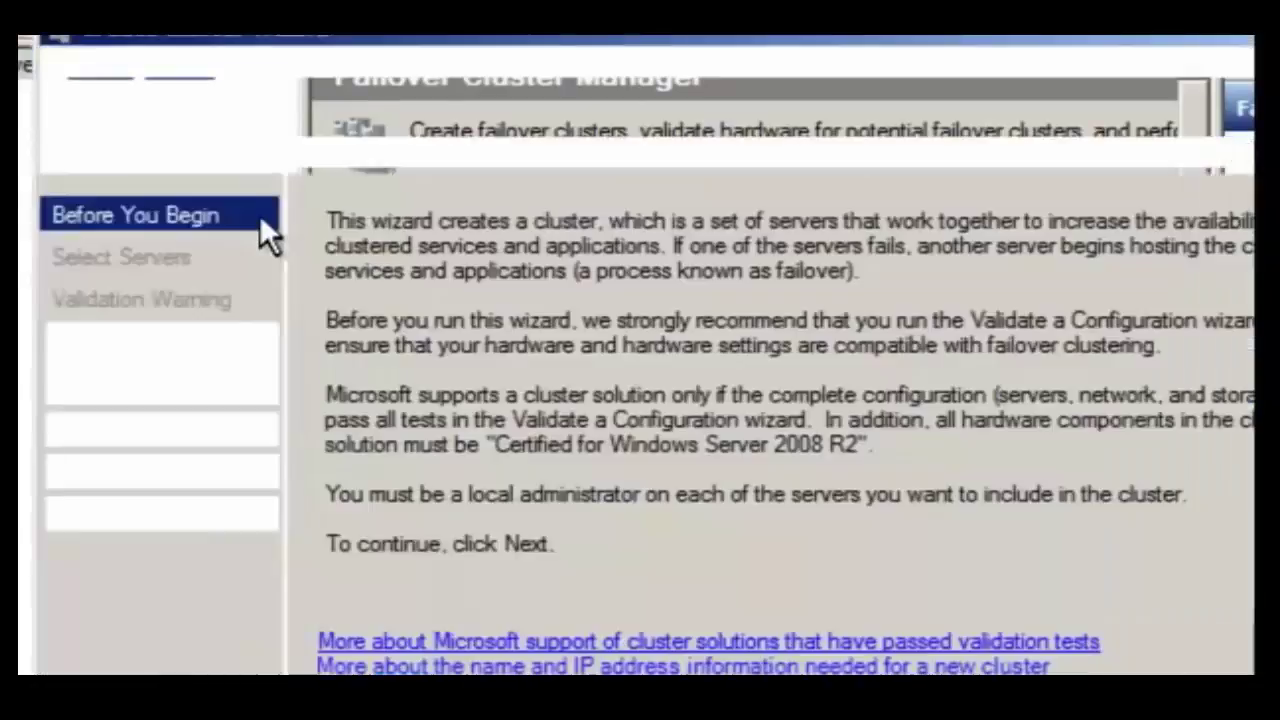
left_click(978, 666)
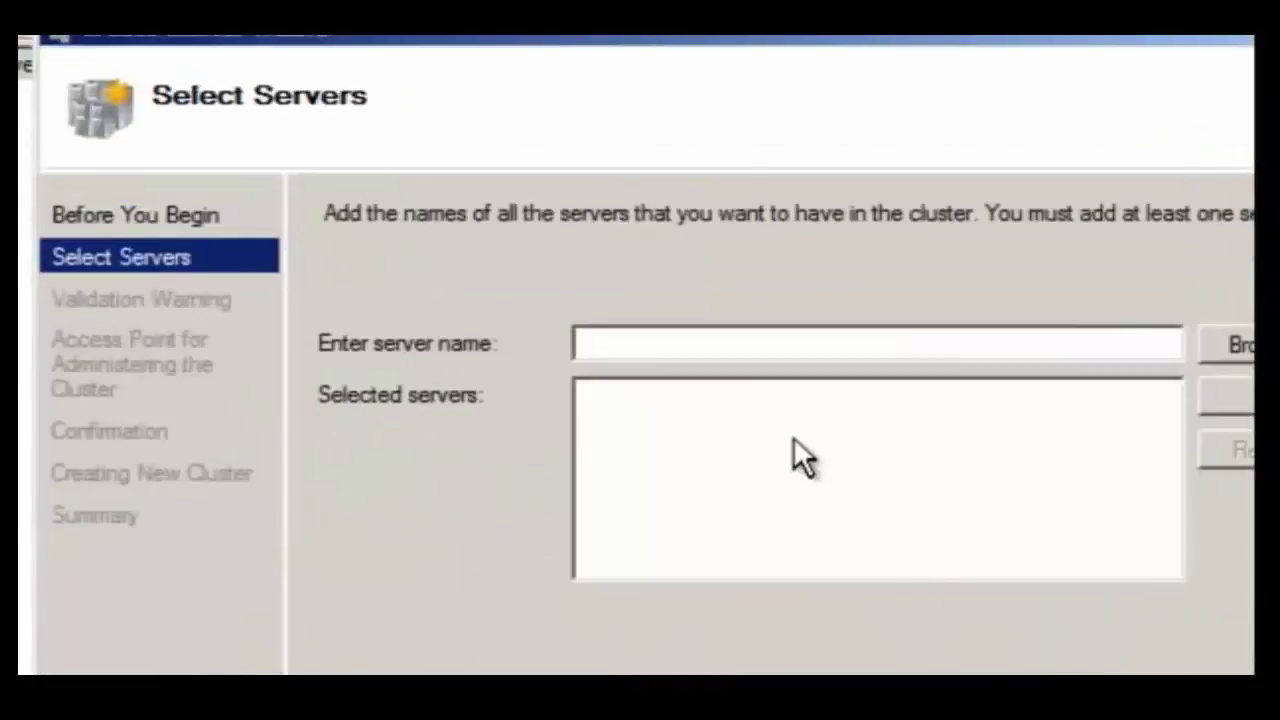
type("SQL-SRV-01")
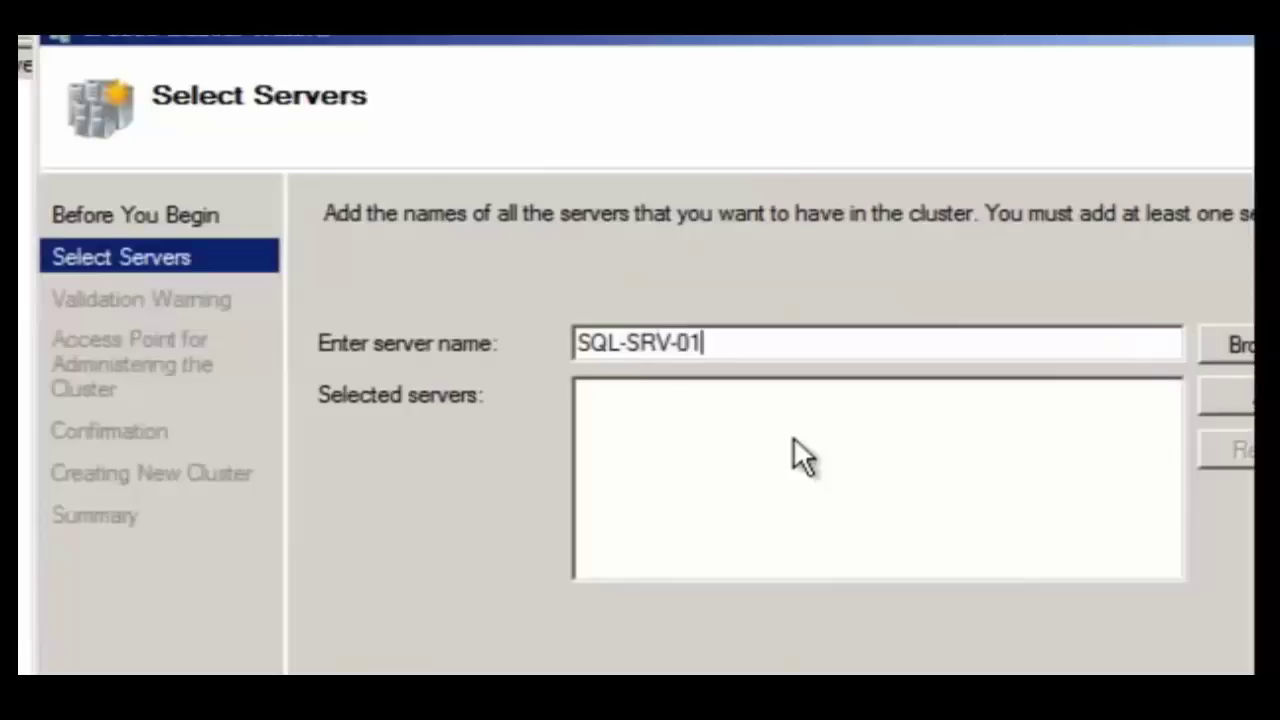
key("BackSpace")
type("4")
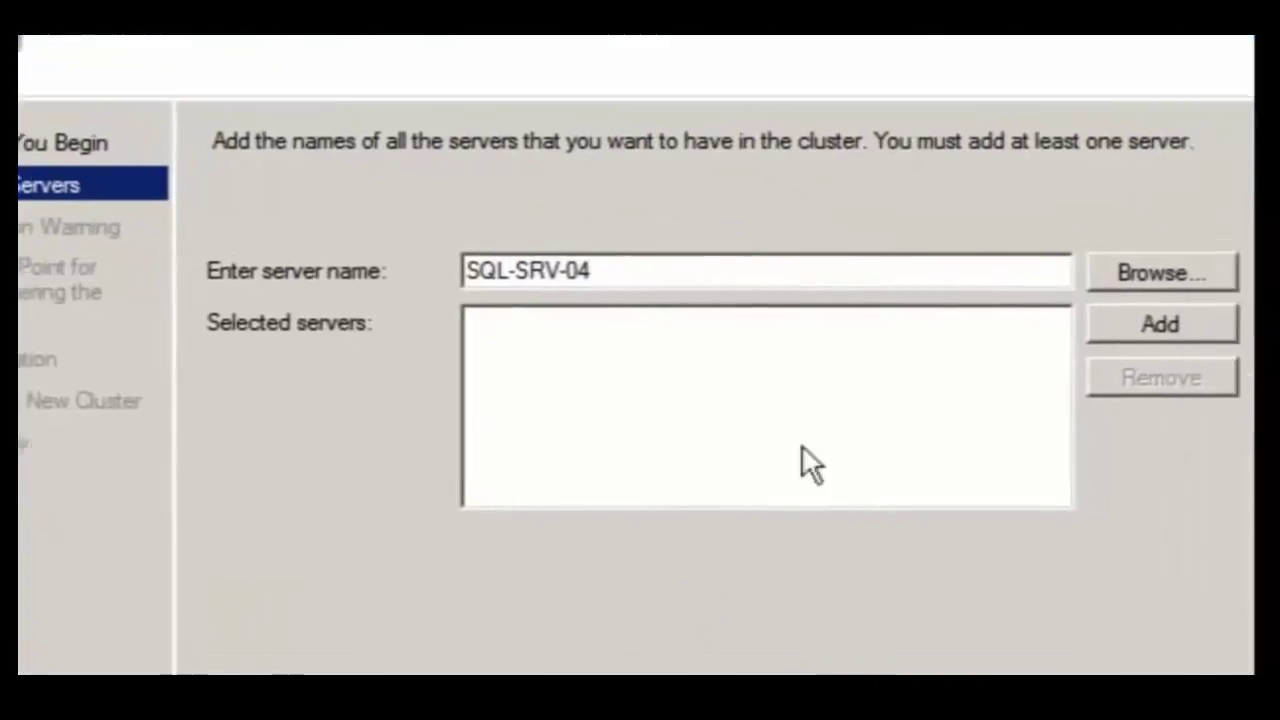
left_click(1118, 268)
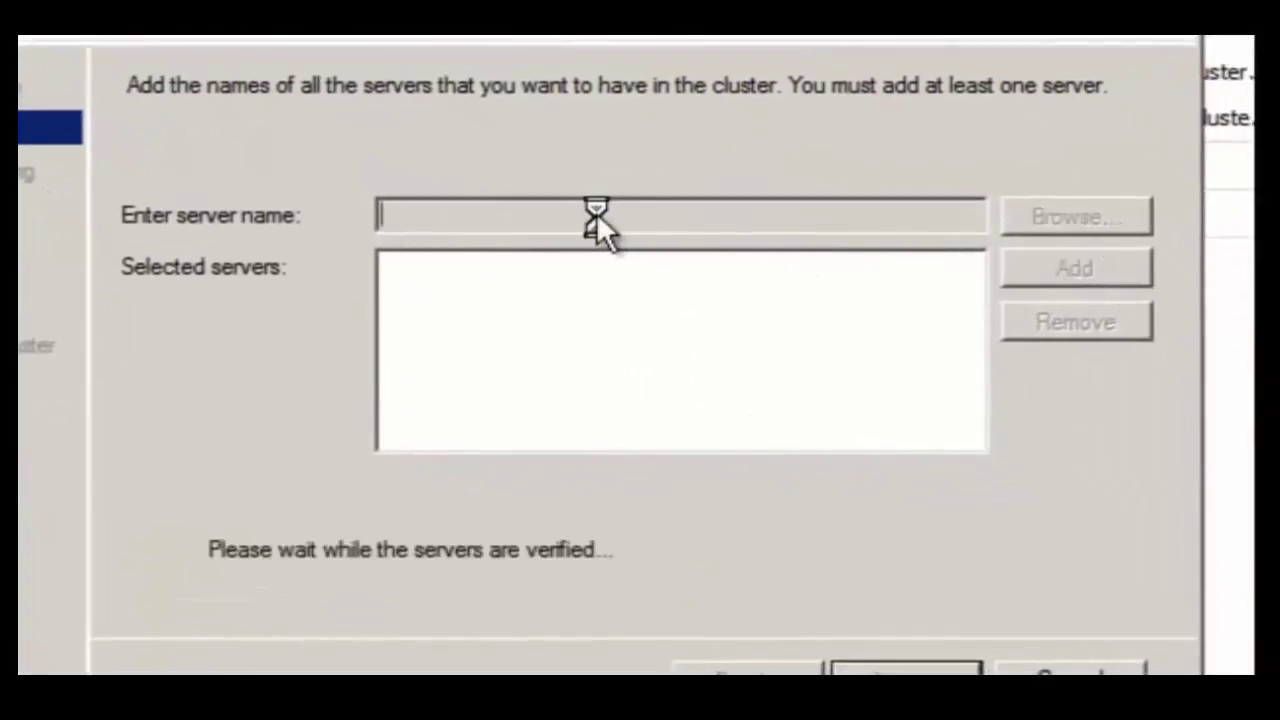
Add sql-srv-05 to the servers selected for the cluster.
type("sqwl")
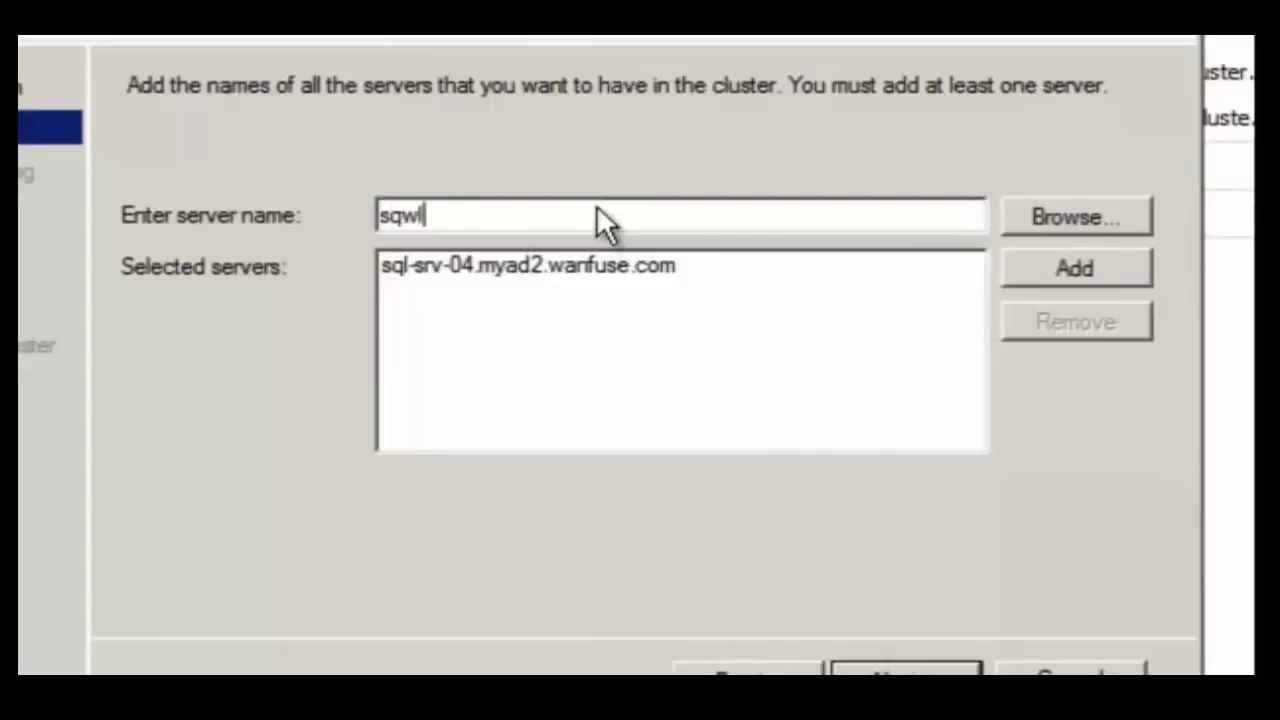
key("BackSpace")
key("BackSpace")
type("l-srv-5")
key("BackSpace")
type("0")
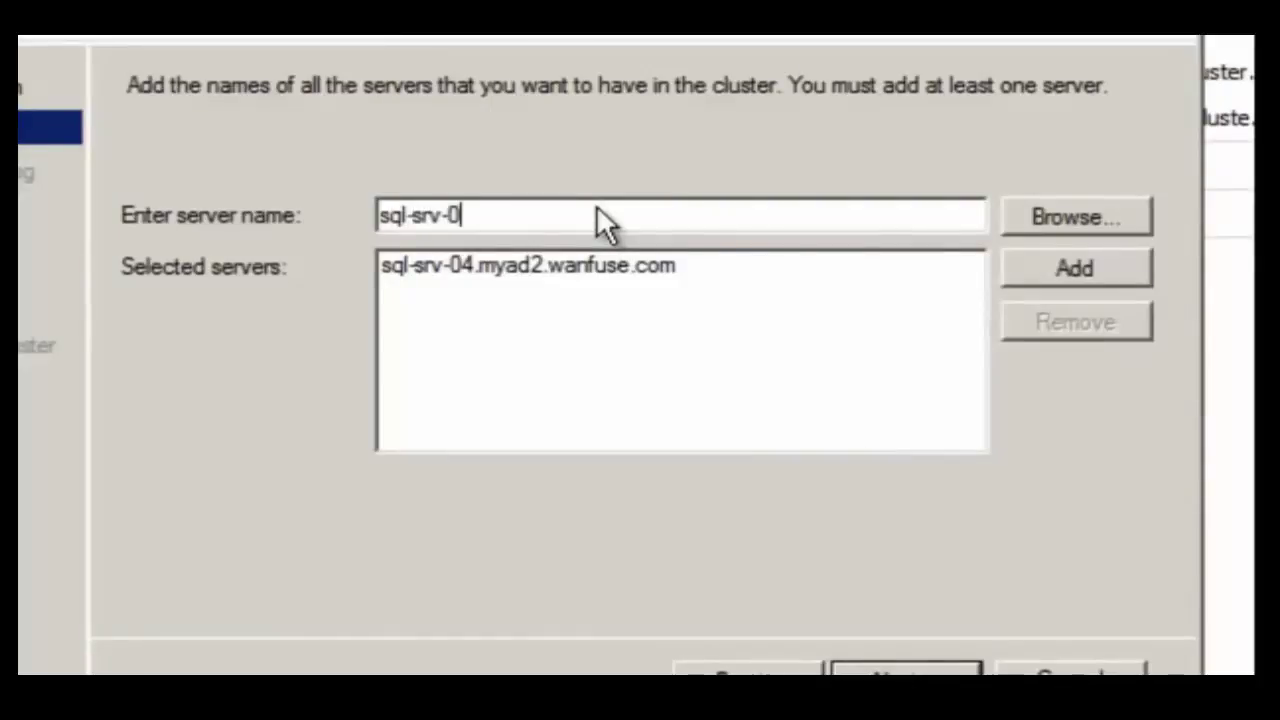
type("5")
left_click(1073, 268)
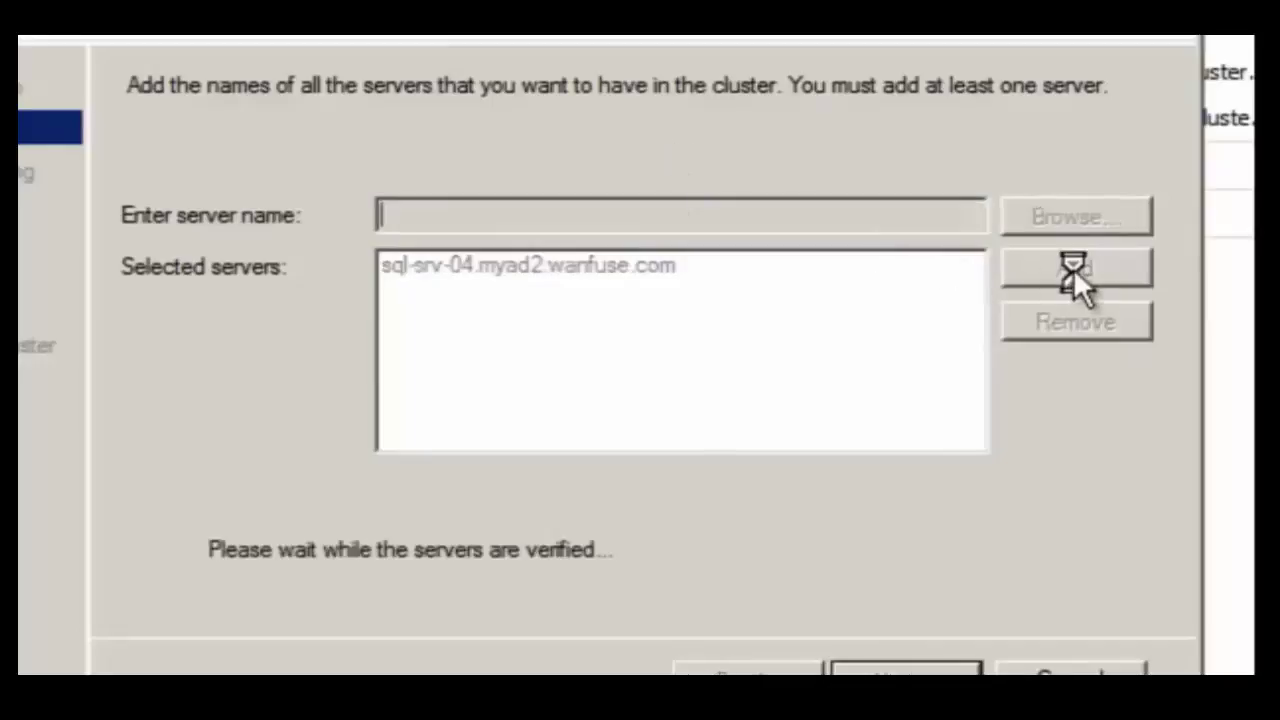
Add sql-srv-06 to the selected servers and continue to the cluster's administrative access point.
left_click(606, 203)
type("sql")
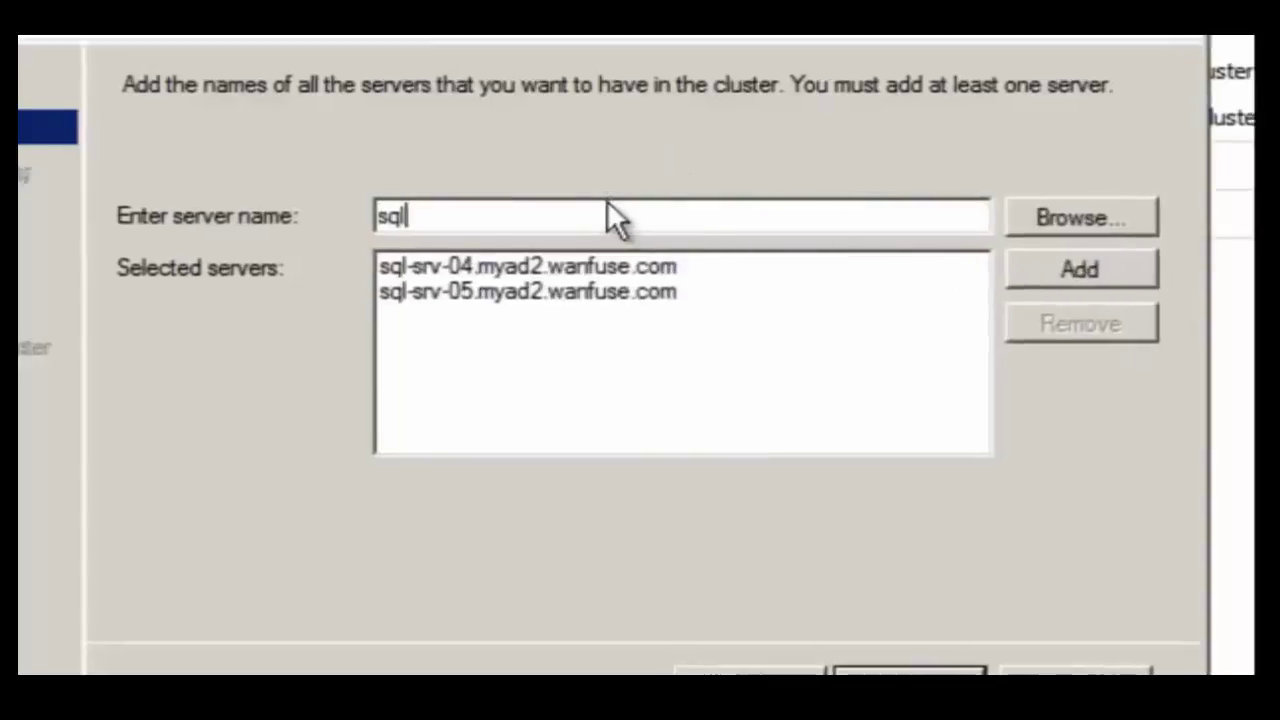
type("-srv-")
type("0")
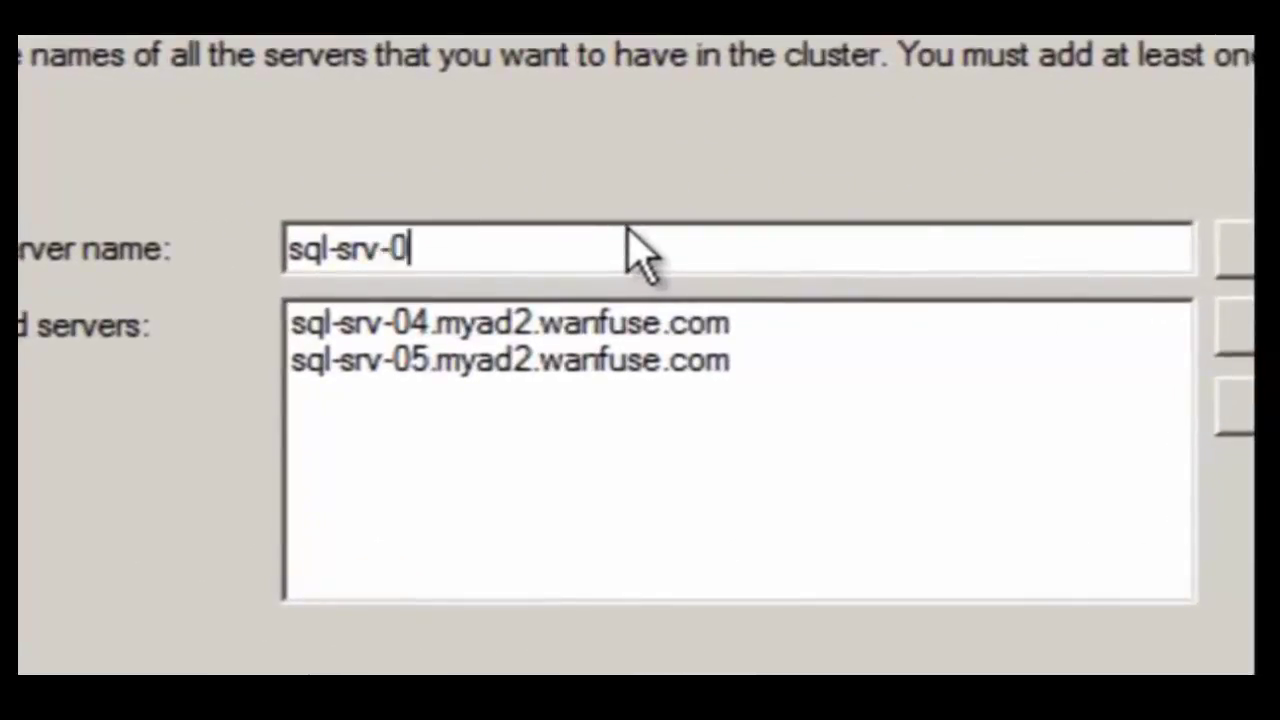
type("6")
left_click(1250, 328)
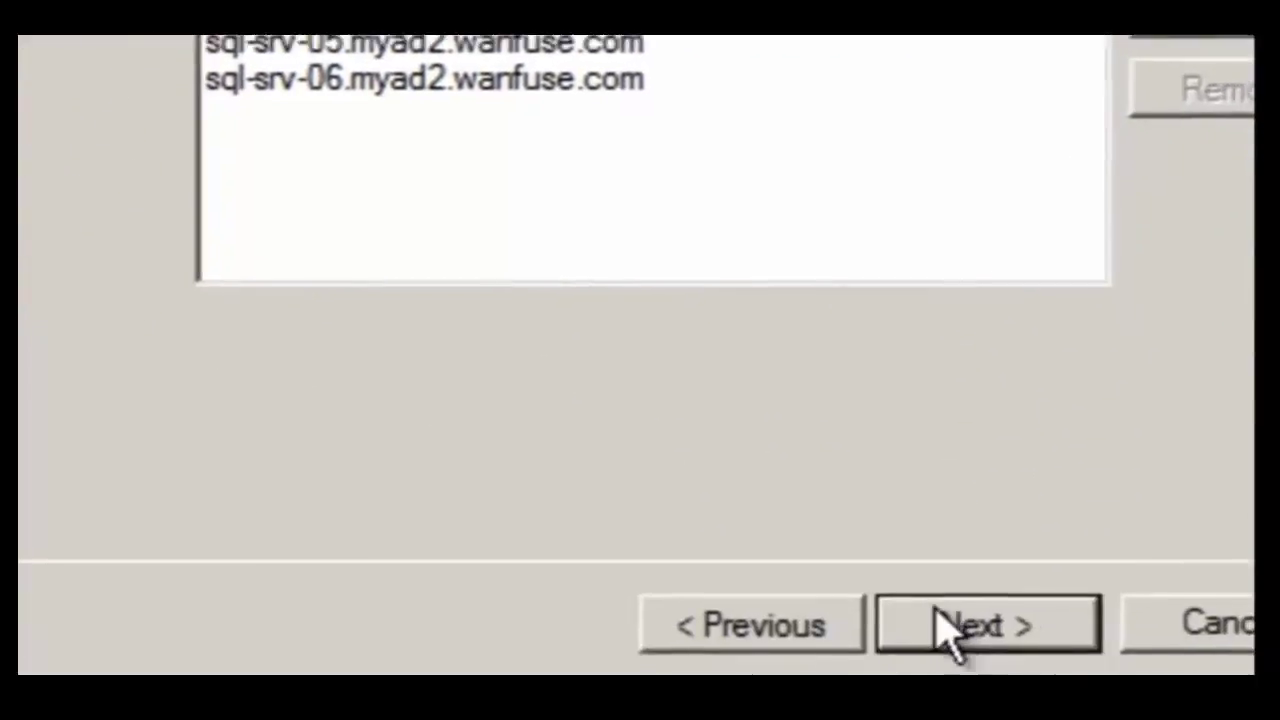
left_click(940, 610)
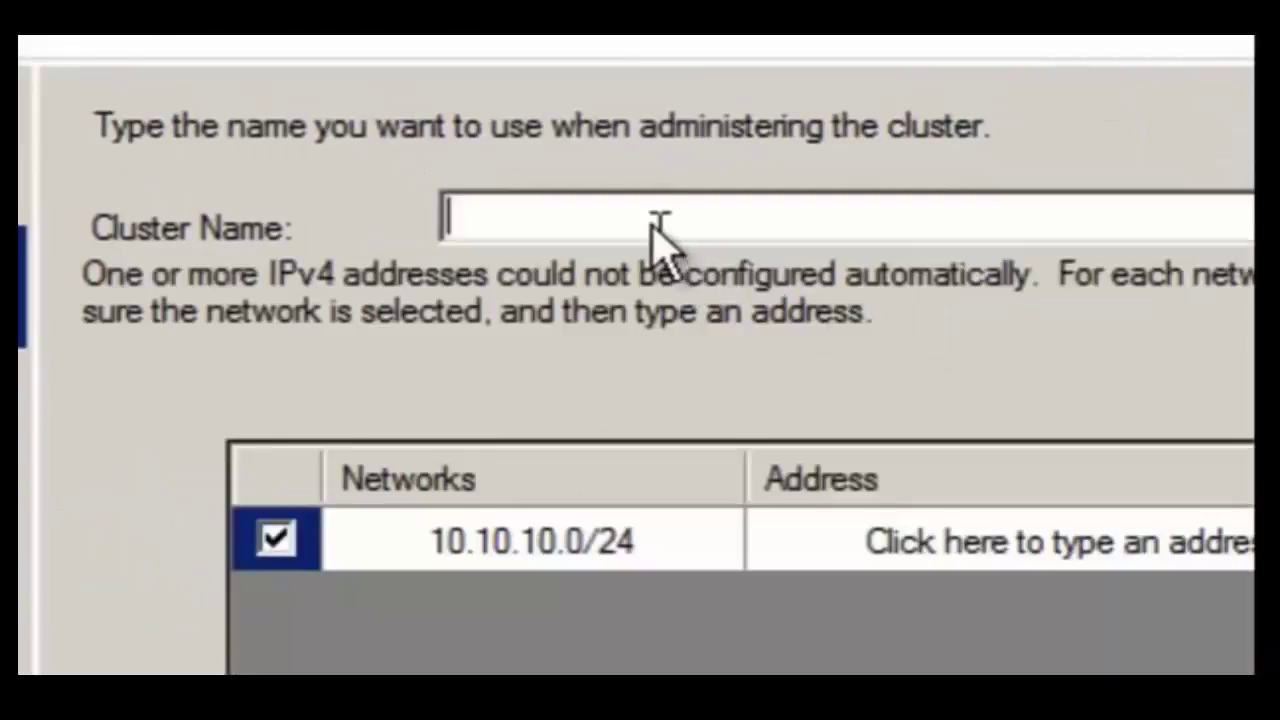
Name the cluster SQL-Cluster-2.
type("SQL")
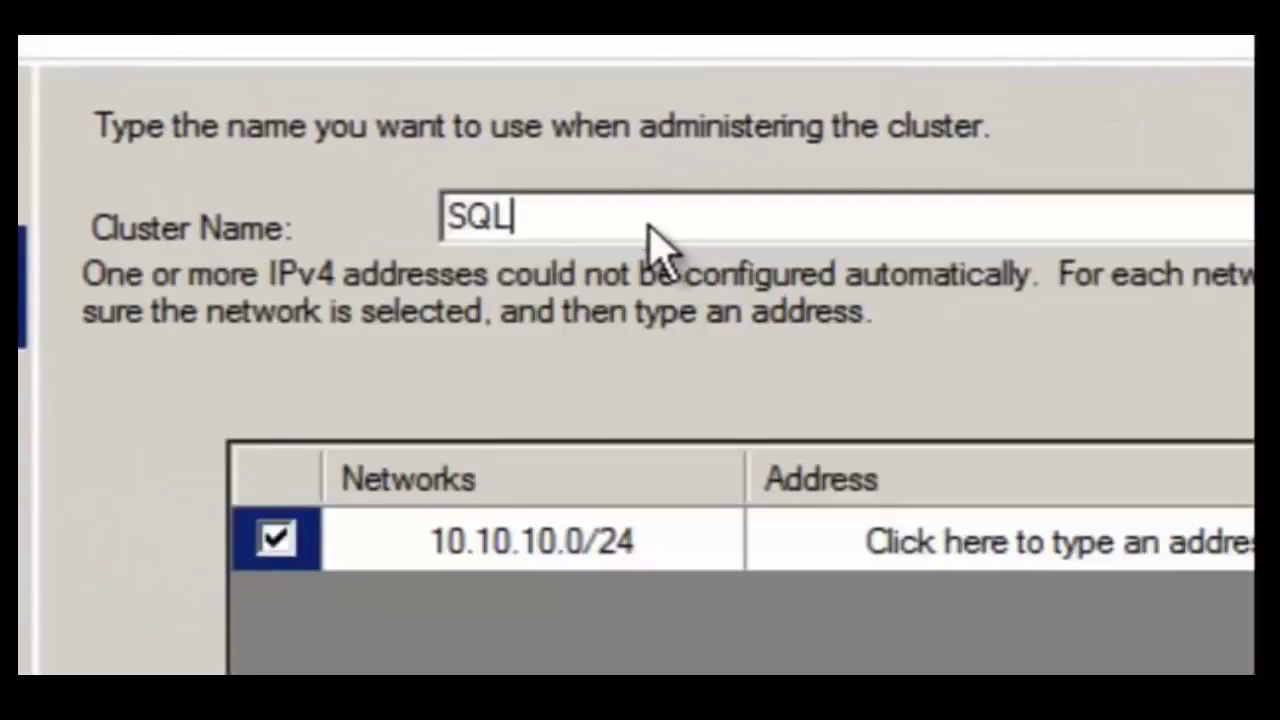
type("-Cl")
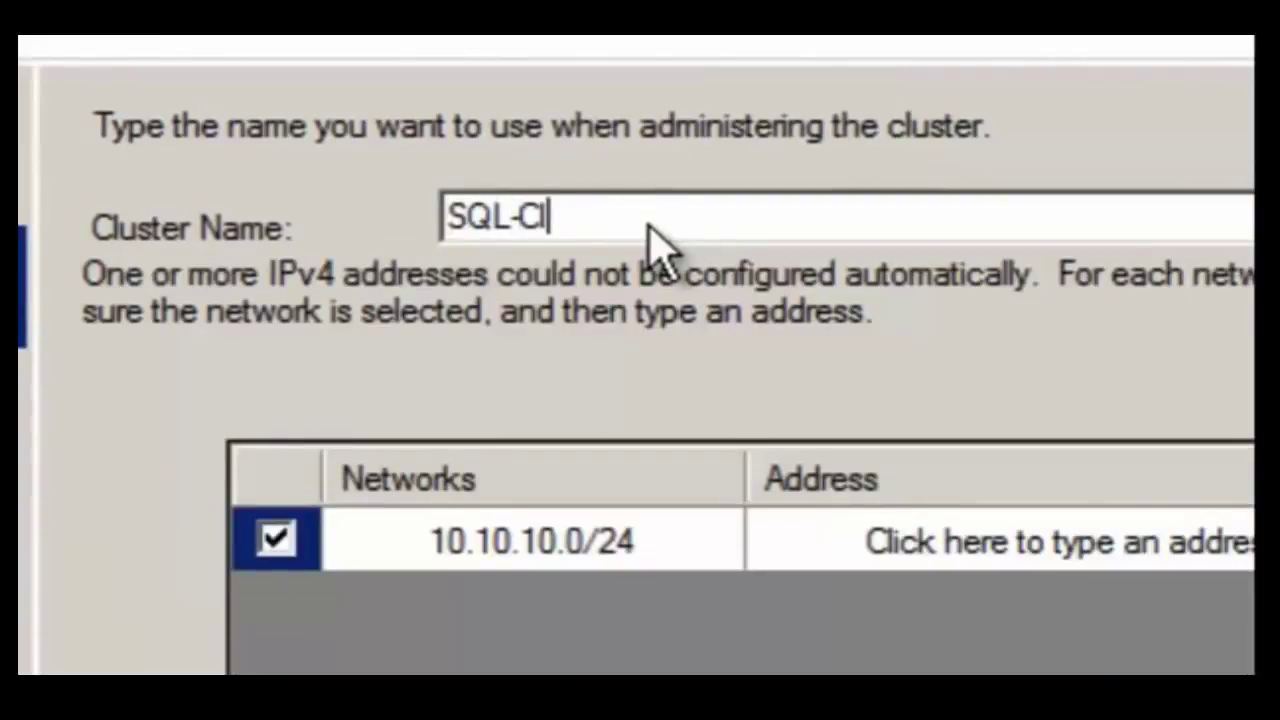
type("uster-")
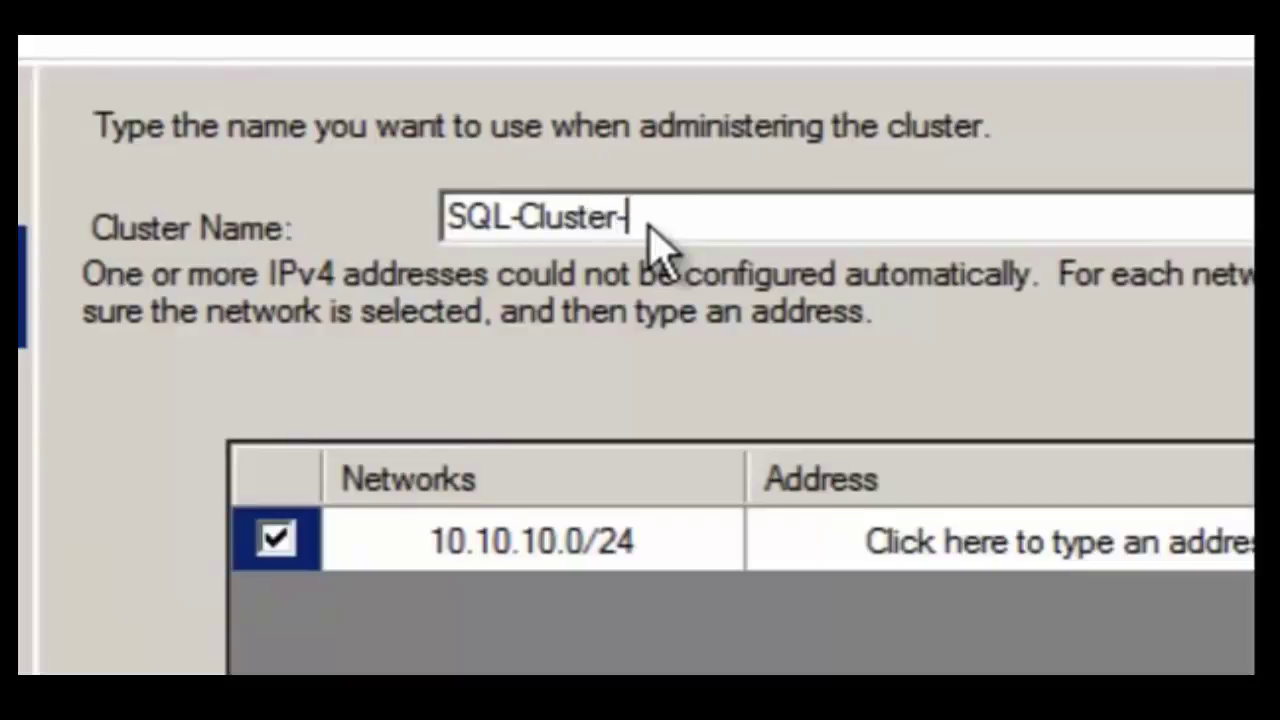
type("2")
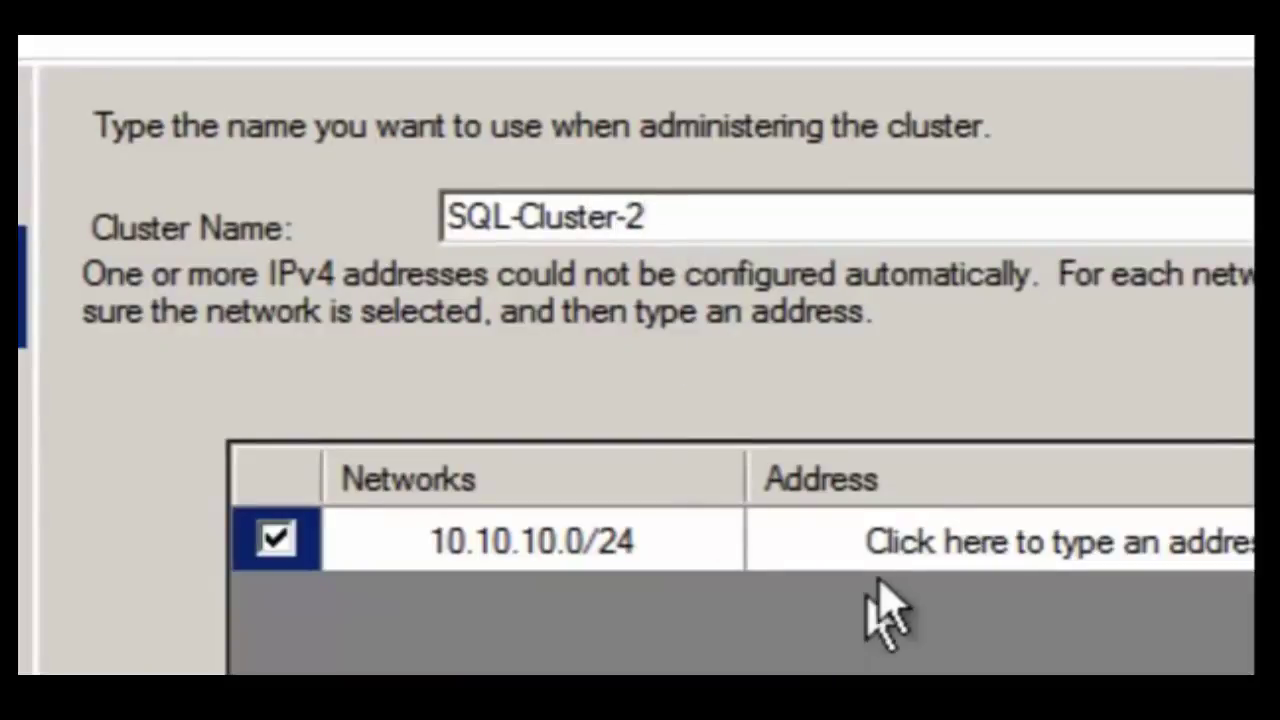
Assign the address 10.10.10.53 on the 10.10.10.0/24 network and confirm the settings to create the cluster.
left_click(905, 545)
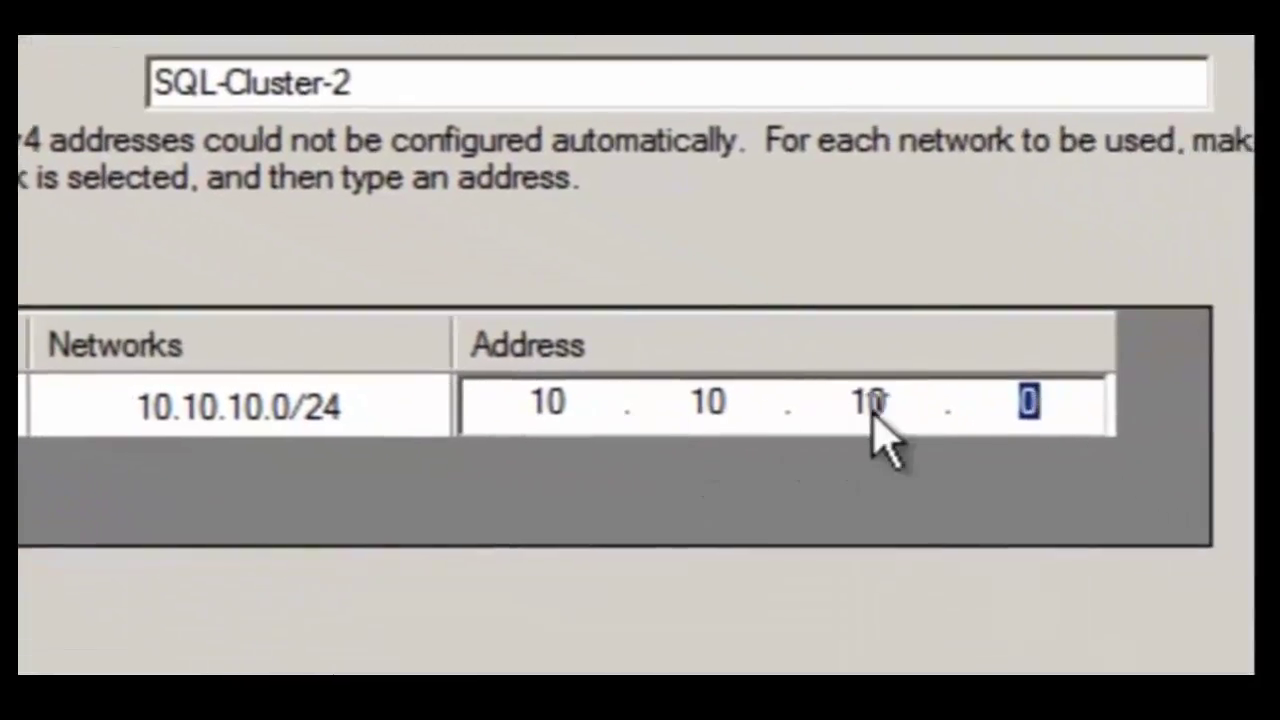
type("5")
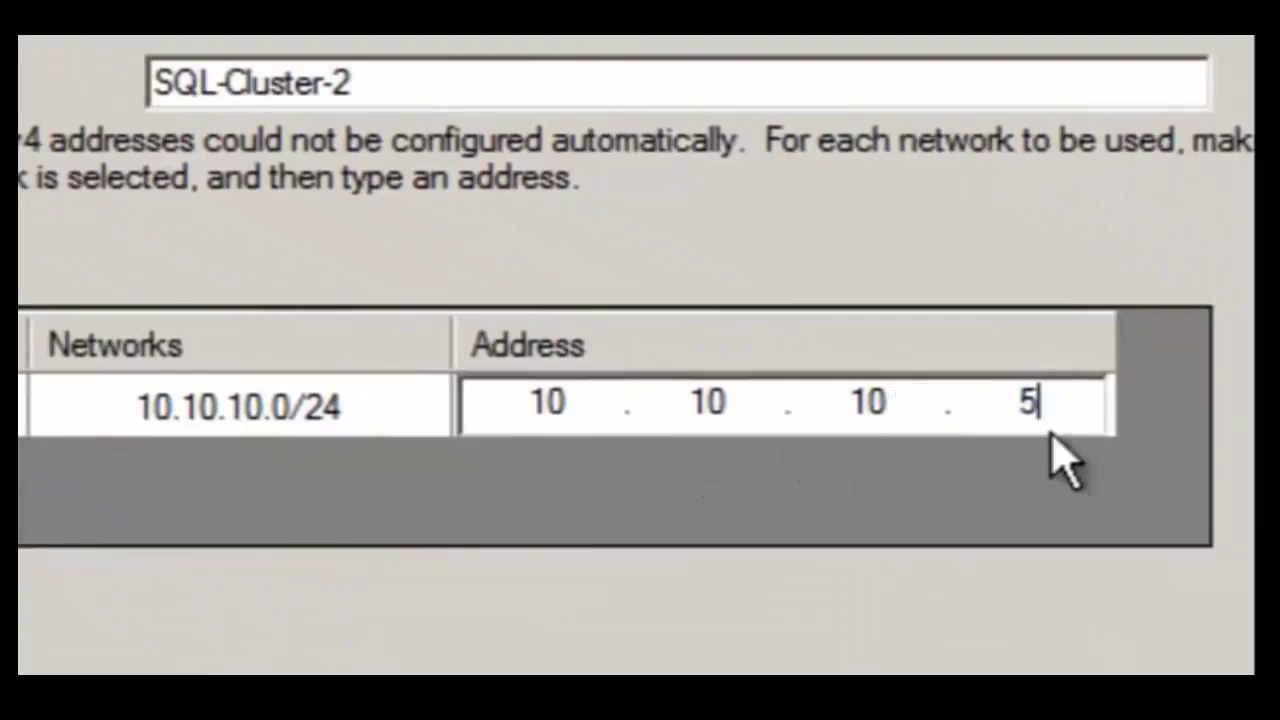
type("3")
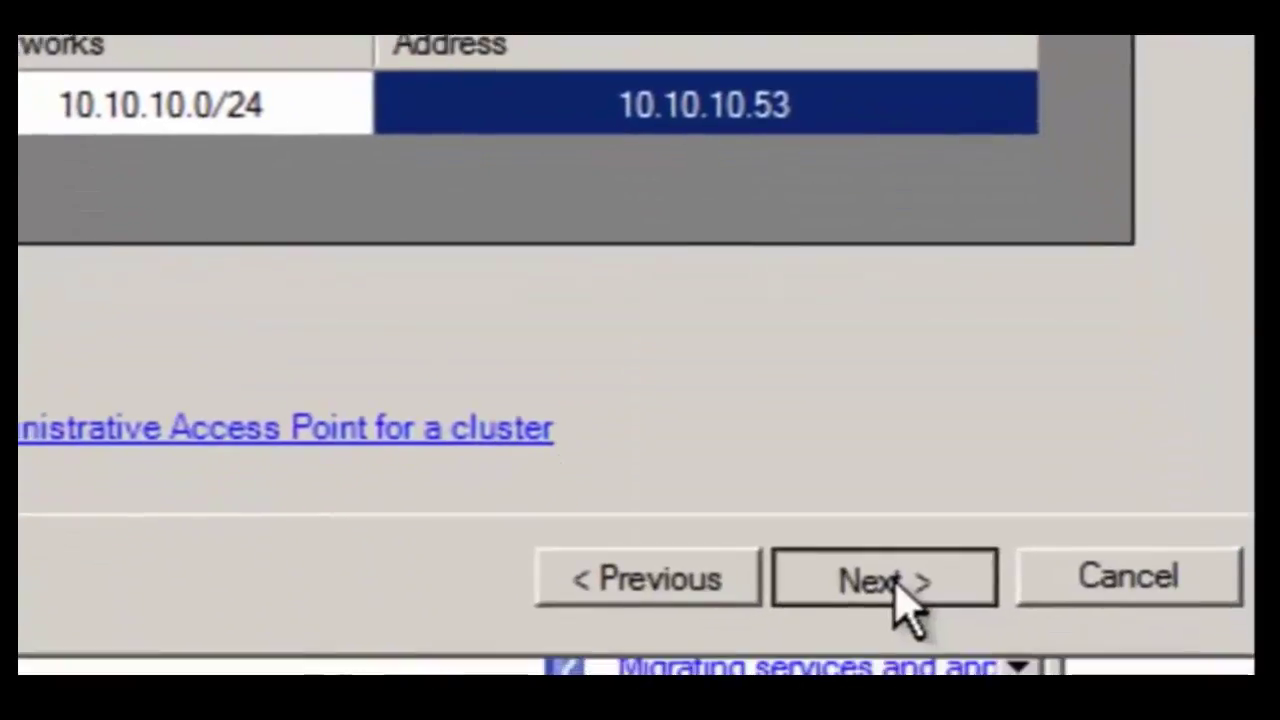
left_click(894, 582)
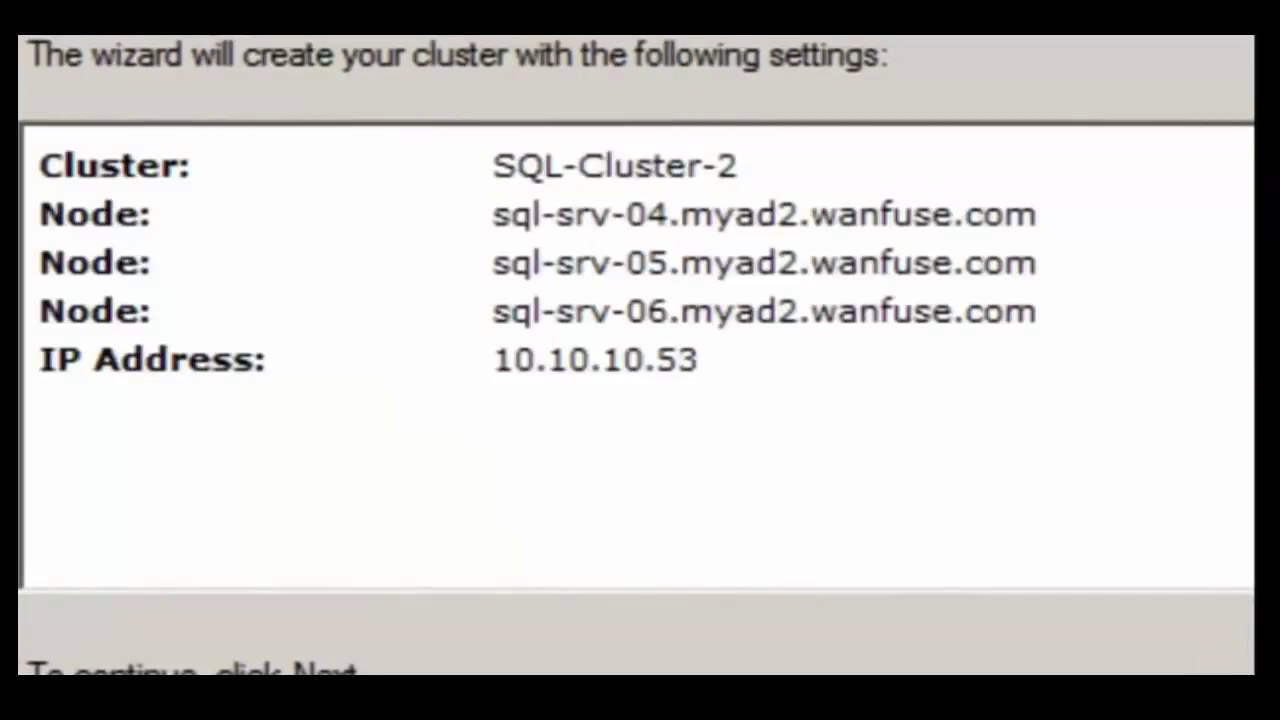
key("Return")
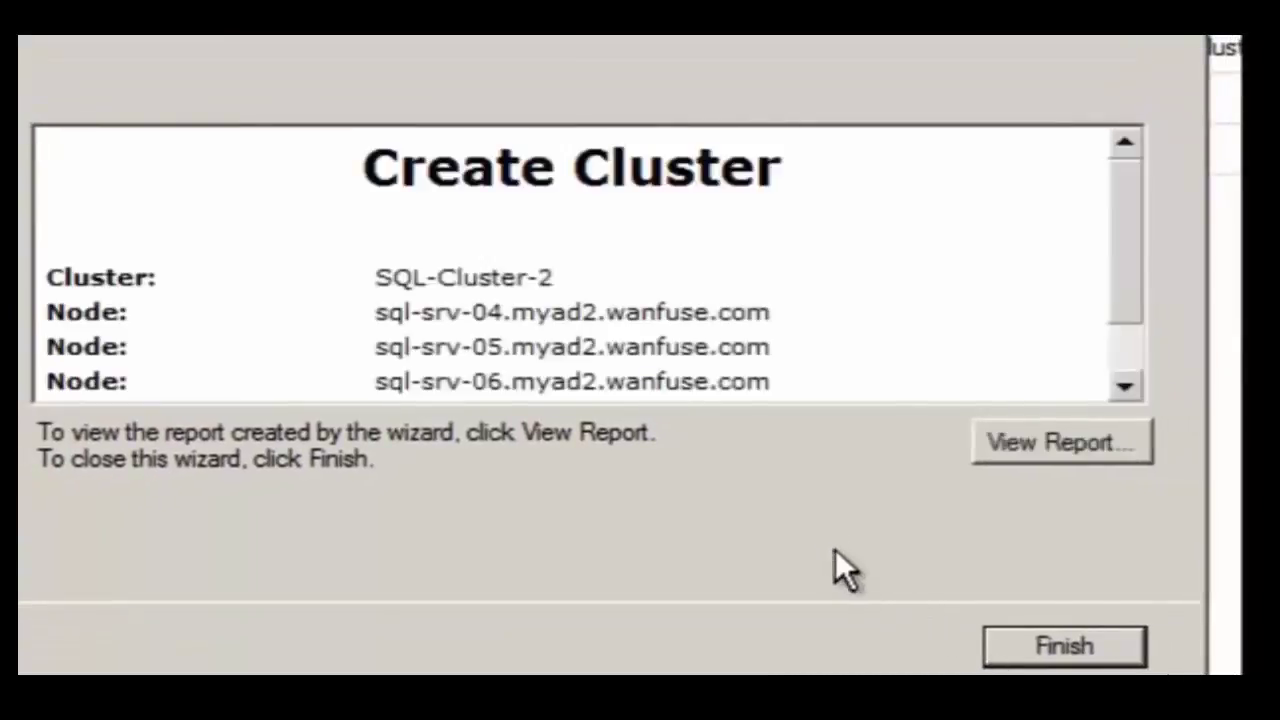
Open the cluster creation report and read through it to the end, highlighting the line about the creation outcome.
left_click(1052, 445)
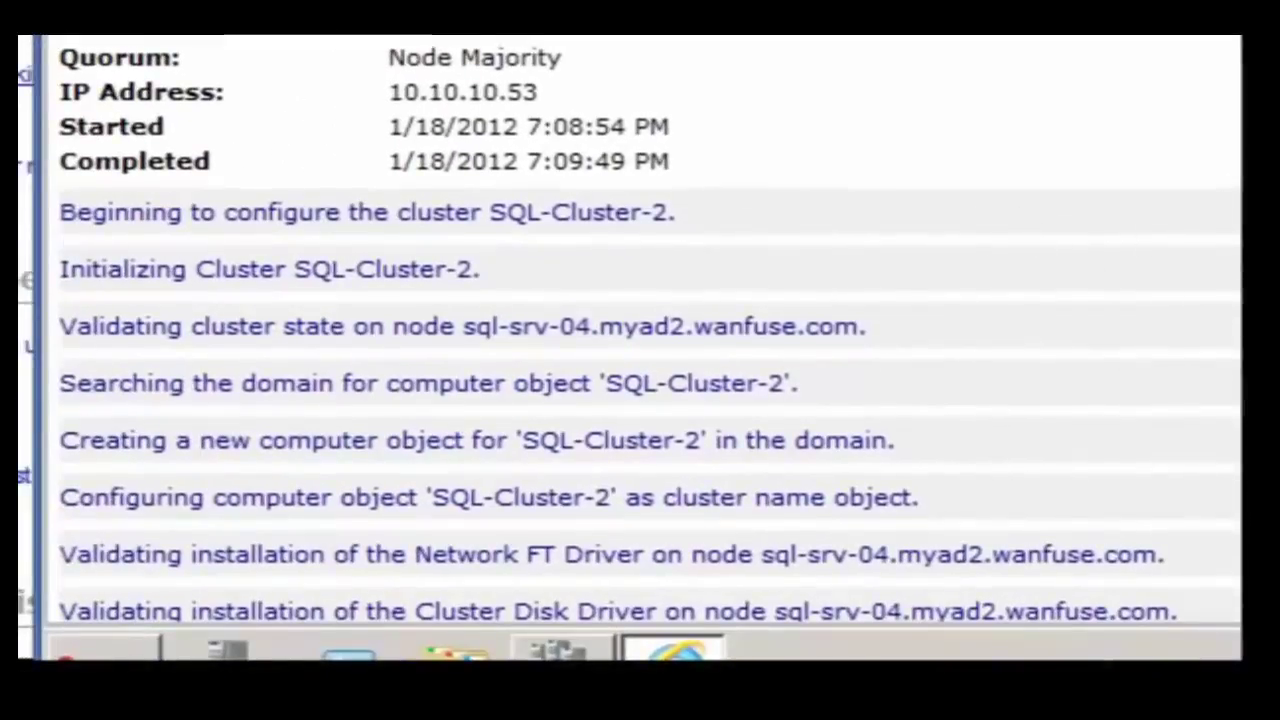
scroll(650, 330, "down", 5)
scroll(650, 330, "down", 13)
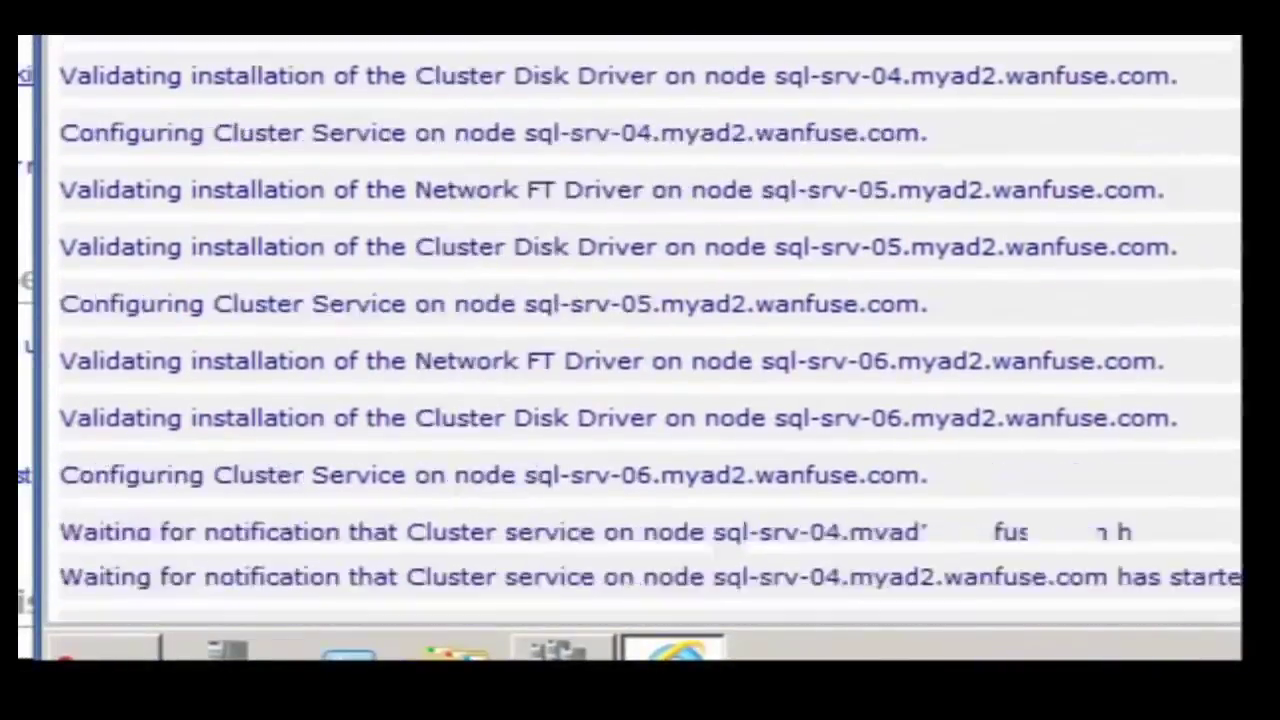
scroll(650, 330, "down", 4)
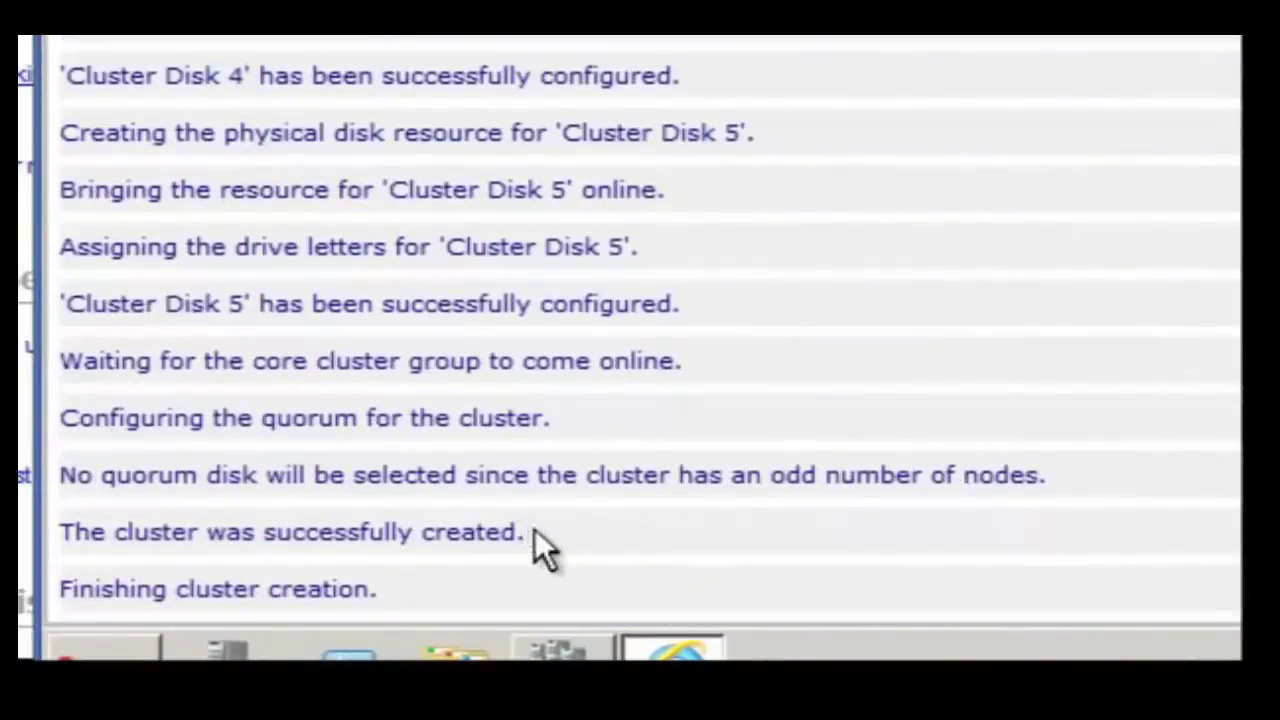
left_click_drag(534, 540, 94, 546)
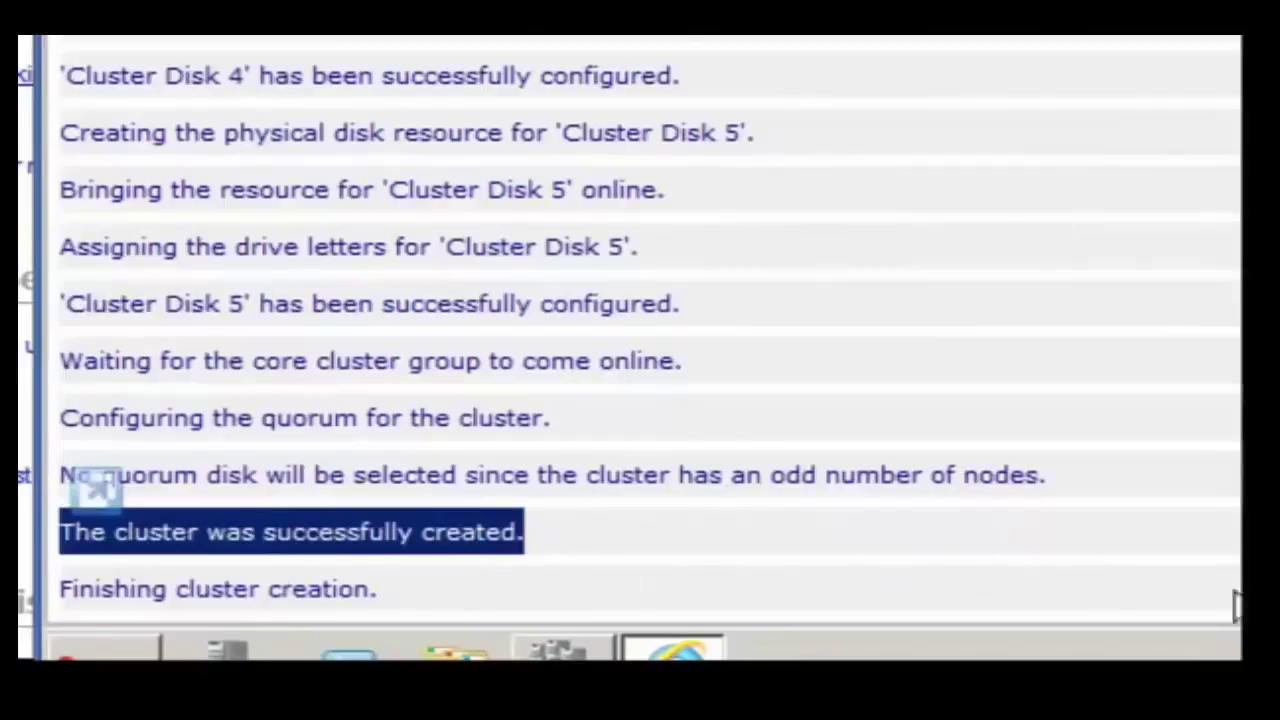